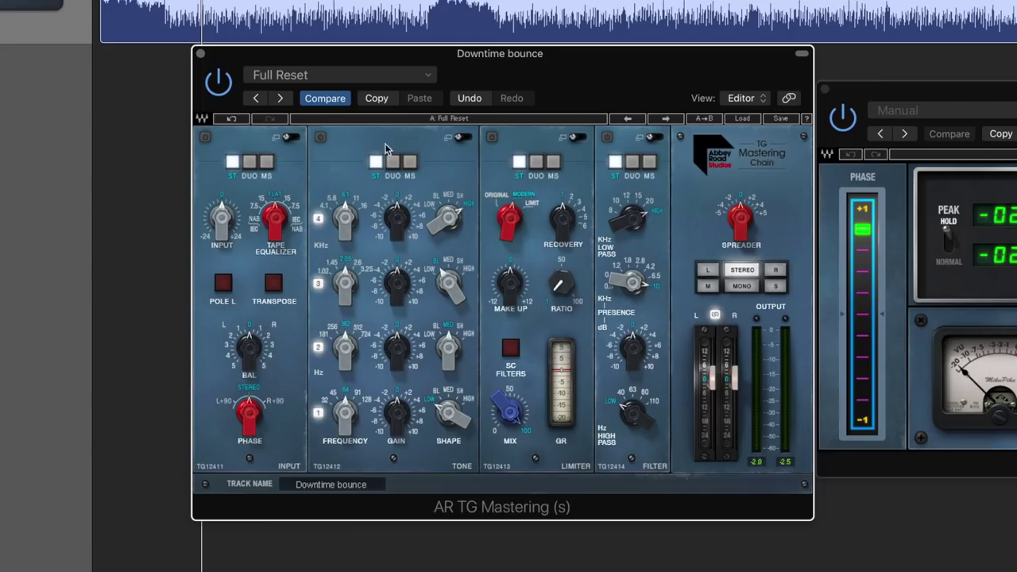
{"action": "left_click_drag", "start_coordinate": [409, 143], "coordinate": [616, 150]}
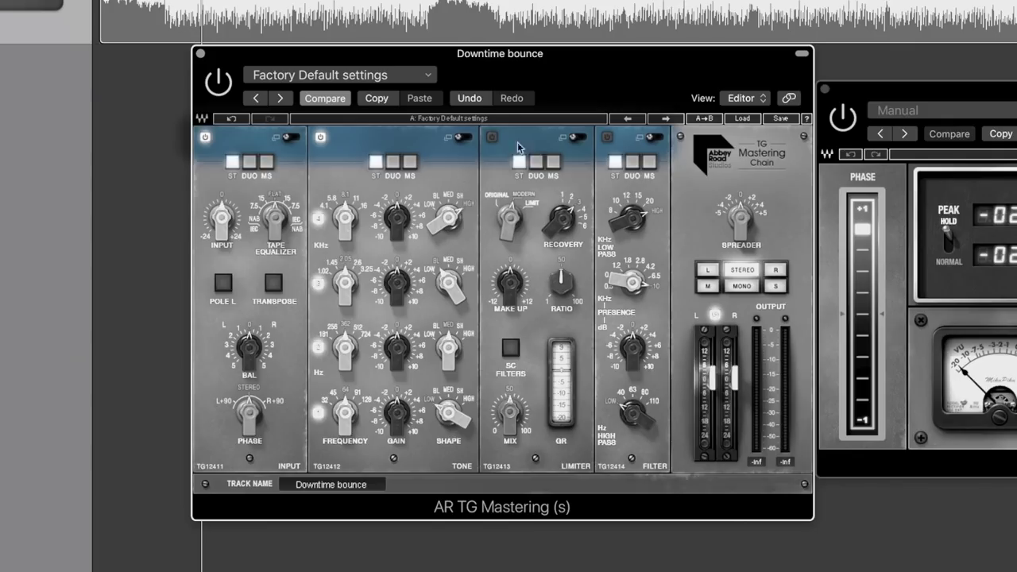
Switch on the Limiter and Filter modules of the mastering chain
{"action": "left_click", "coordinate": [492, 137]}
{"action": "left_click", "coordinate": [607, 138]}
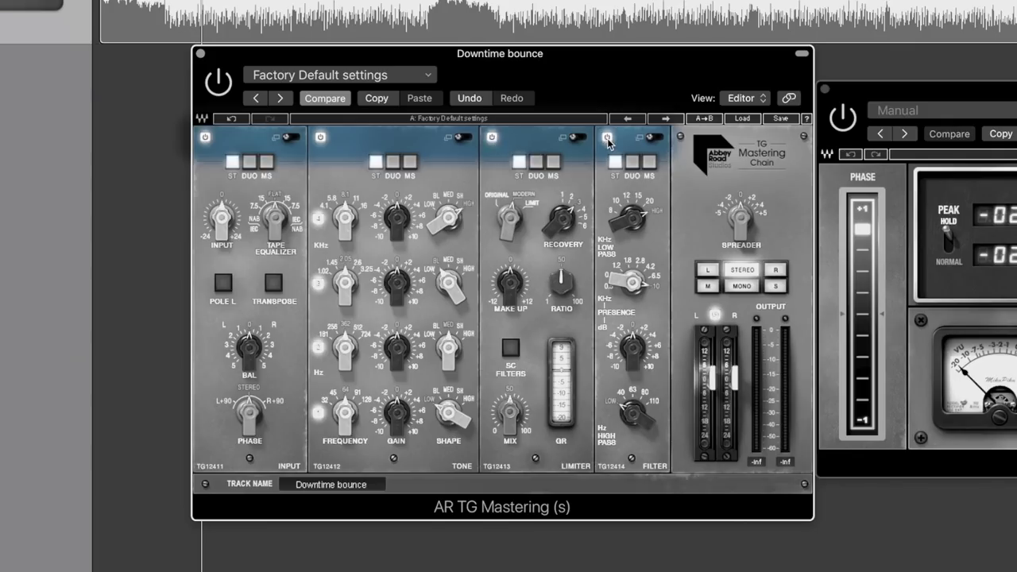
Switch off all four modules of the mastering chain: Filter, Limiter, Tone and Input
{"action": "left_click", "coordinate": [607, 138]}
{"action": "left_click", "coordinate": [492, 138]}
{"action": "left_click", "coordinate": [320, 138]}
{"action": "left_click", "coordinate": [206, 138]}
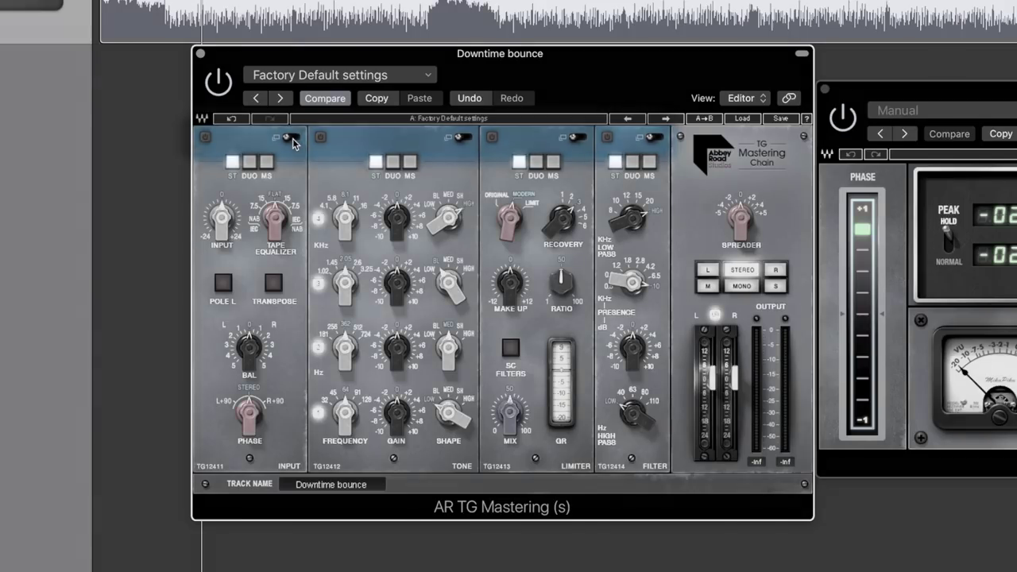
Look at the expanded views of the Input and Tone modules, returning to the full chain view after each
{"action": "left_click", "coordinate": [293, 140]}
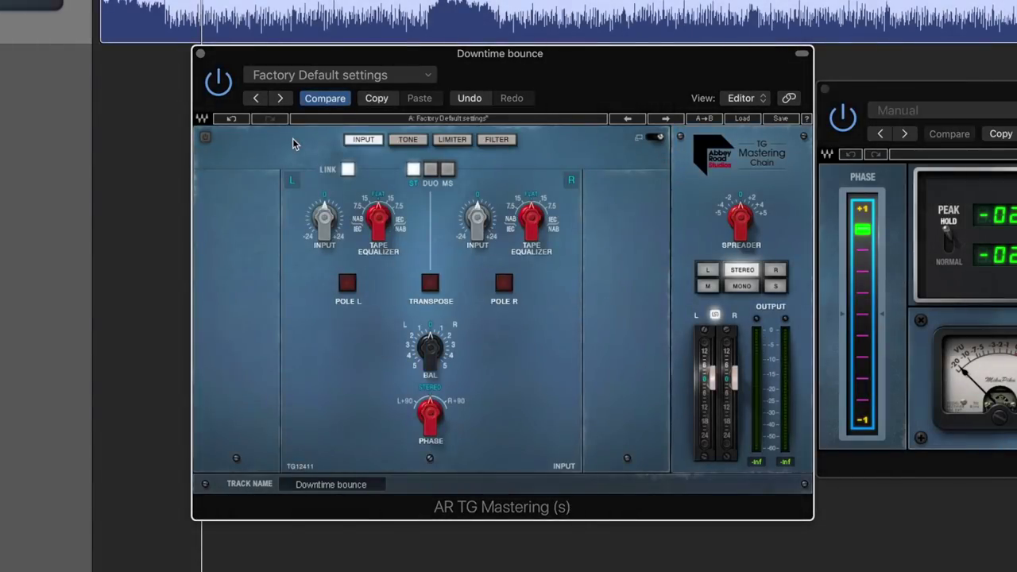
{"action": "left_click", "coordinate": [655, 139]}
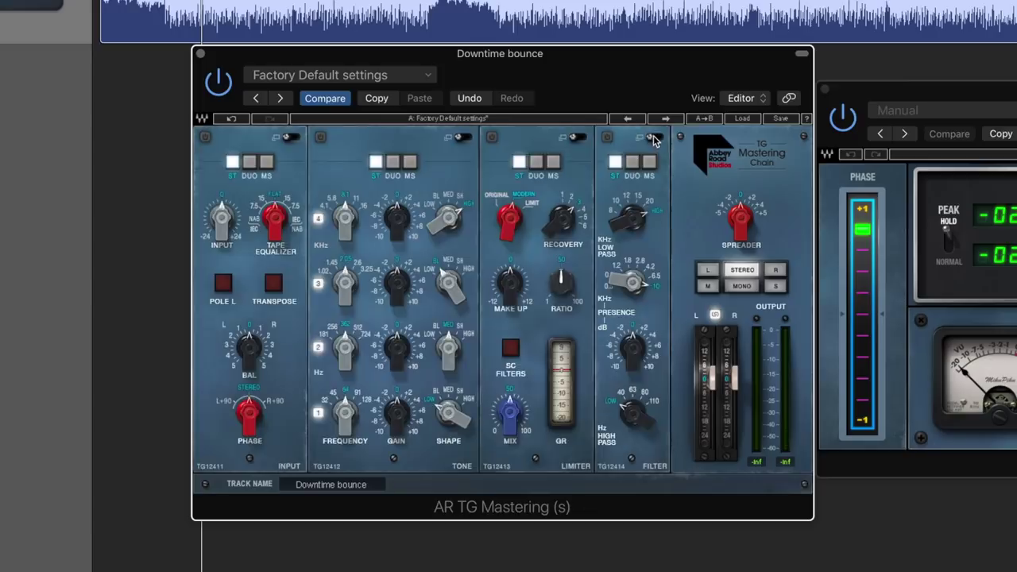
{"action": "left_click", "coordinate": [464, 138]}
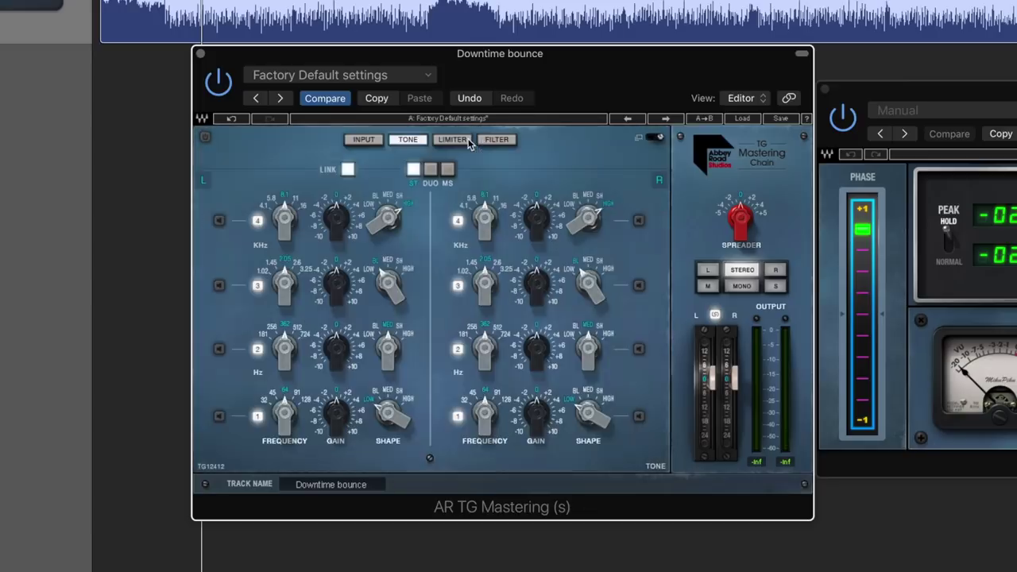
{"action": "left_click", "coordinate": [654, 140]}
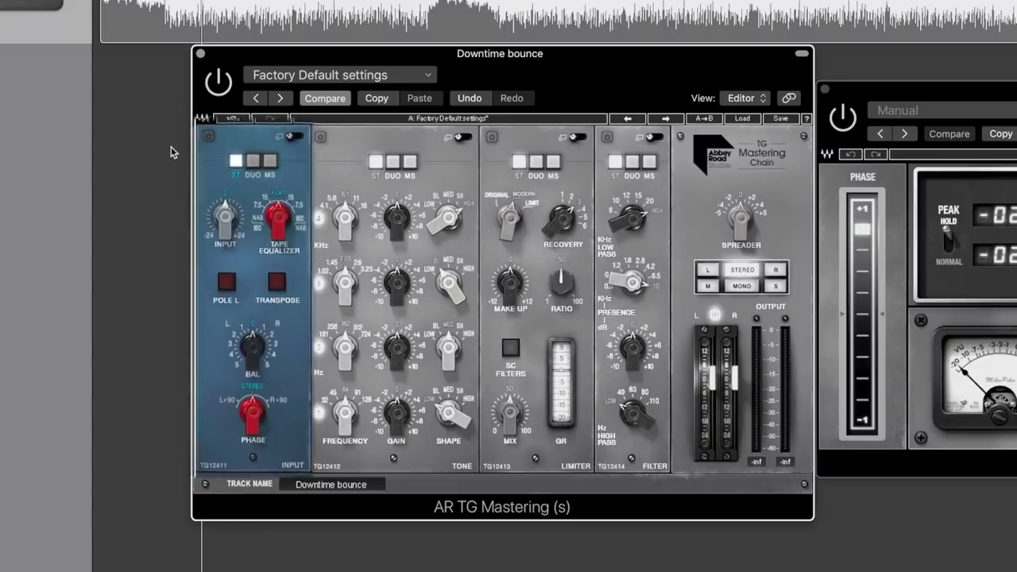
Switch on the Input module and try its Duo and MS processing modes before going back to ST
{"action": "left_click_drag", "start_coordinate": [209, 143], "coordinate": [338, 108]}
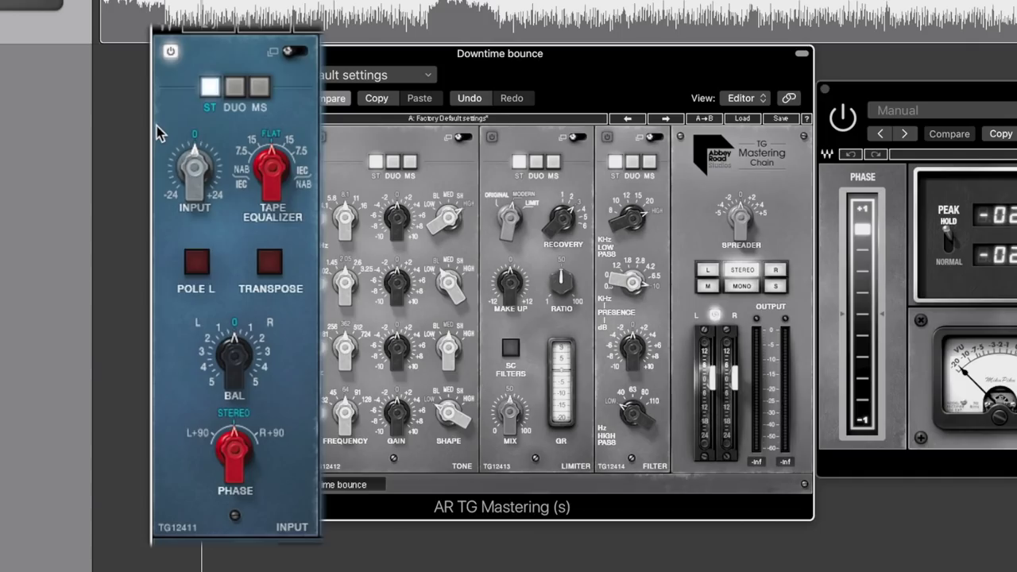
{"action": "left_click", "coordinate": [235, 86]}
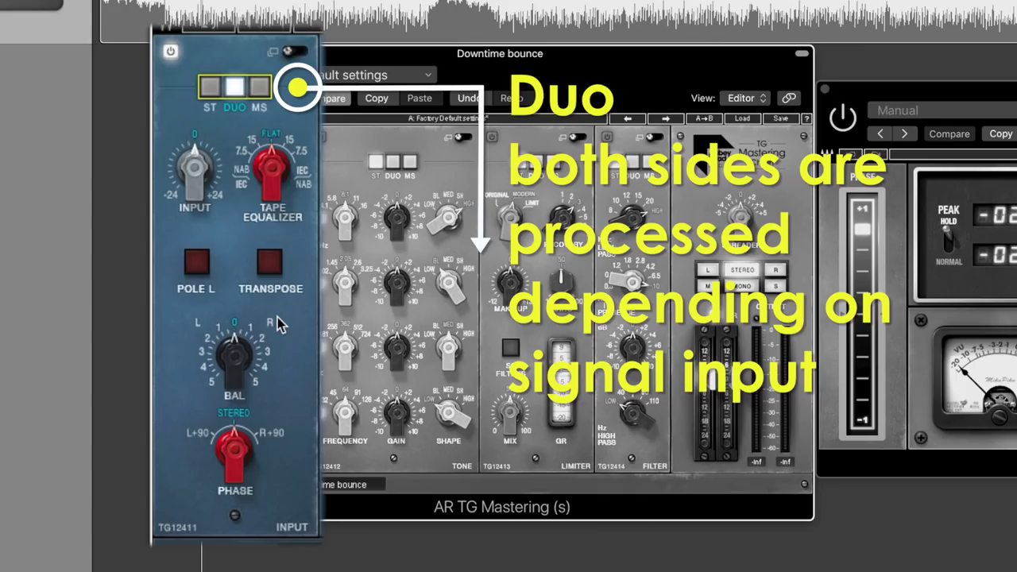
{"action": "left_click", "coordinate": [260, 87]}
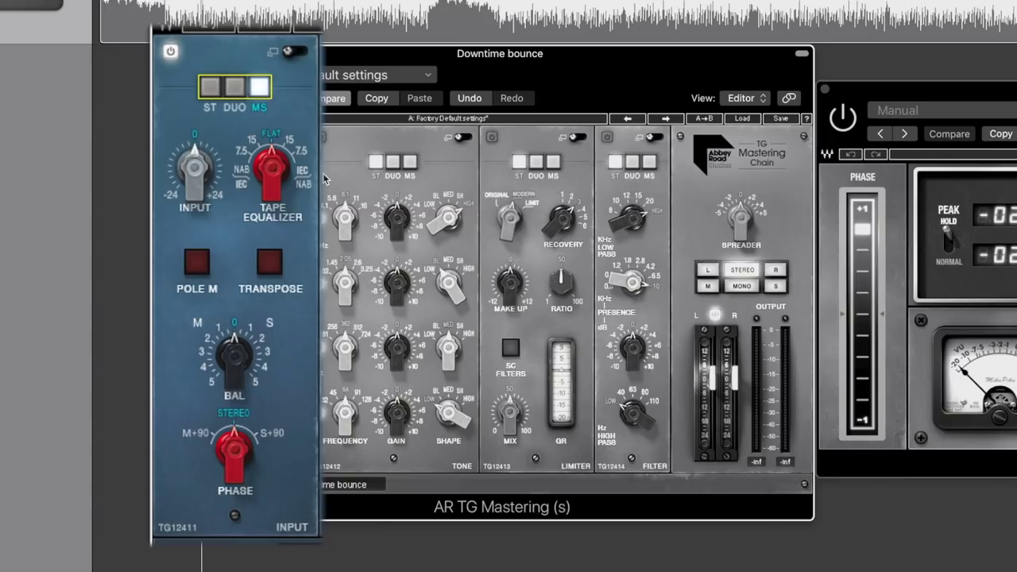
{"action": "left_click", "coordinate": [210, 86]}
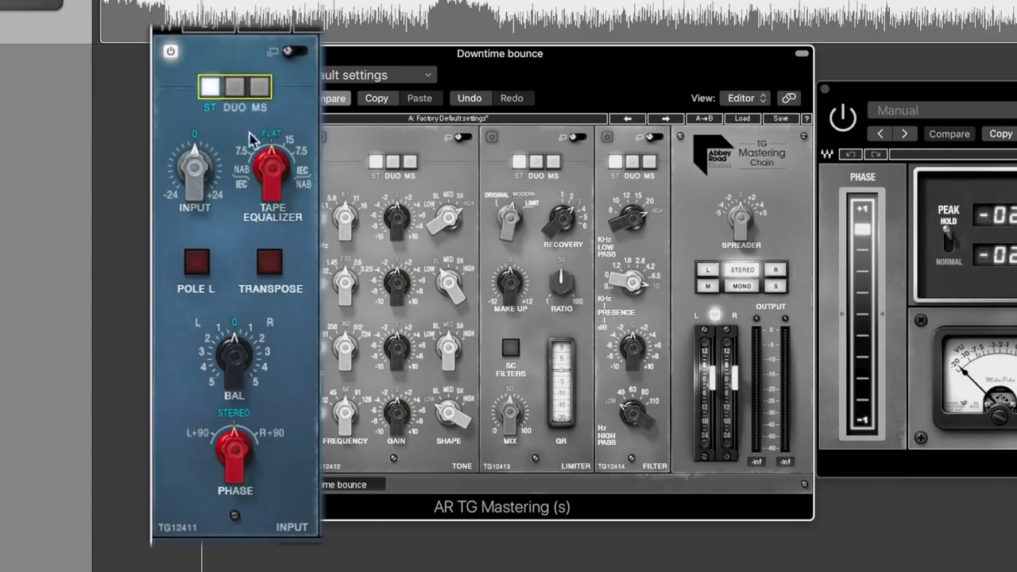
Try turning the Input module's input gain knob and reset it to 0.0
{"action": "mouse_move", "coordinate": [205, 173]}
{"action": "left_mouse_down"}
{"action": "mouse_move", "coordinate": [205, 222]}
{"action": "mouse_move", "coordinate": [208, 186]}
{"action": "left_mouse_up"}
{"action": "left_click", "coordinate": [208, 182], "text": "alt"}
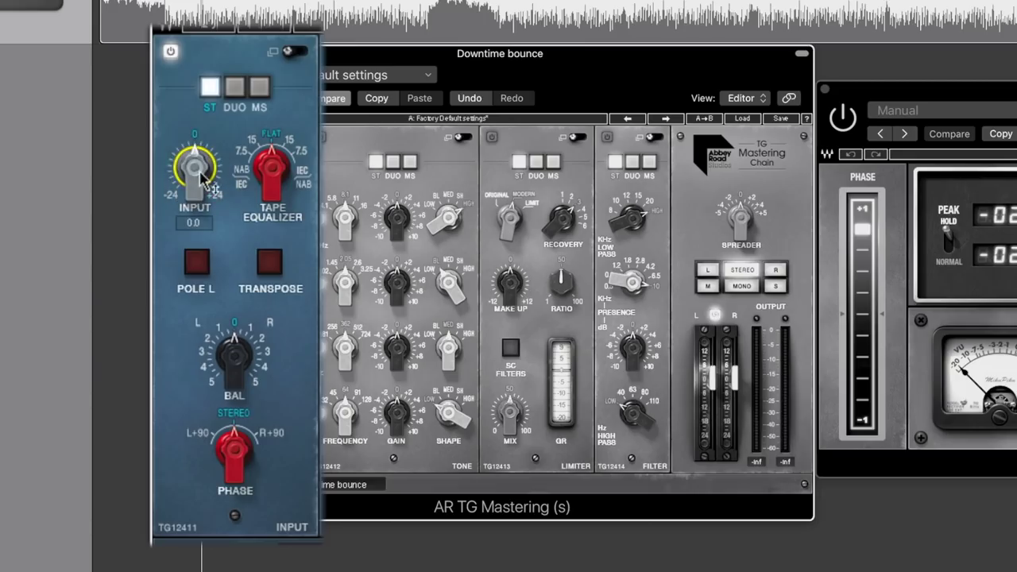
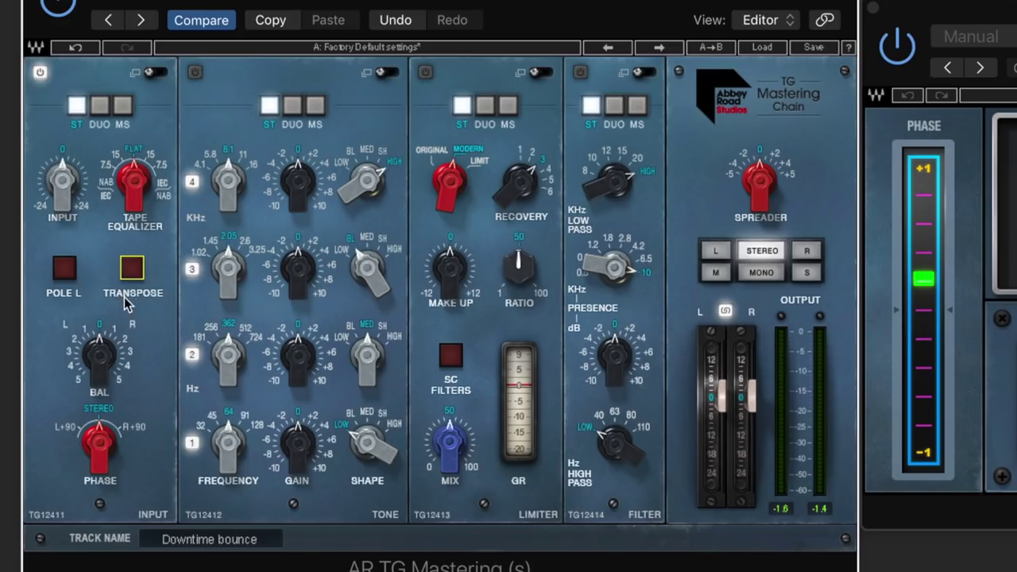
Try the left polarity inversion and Transpose switches of the Input module and turn both off again
{"action": "left_click", "coordinate": [64, 270]}
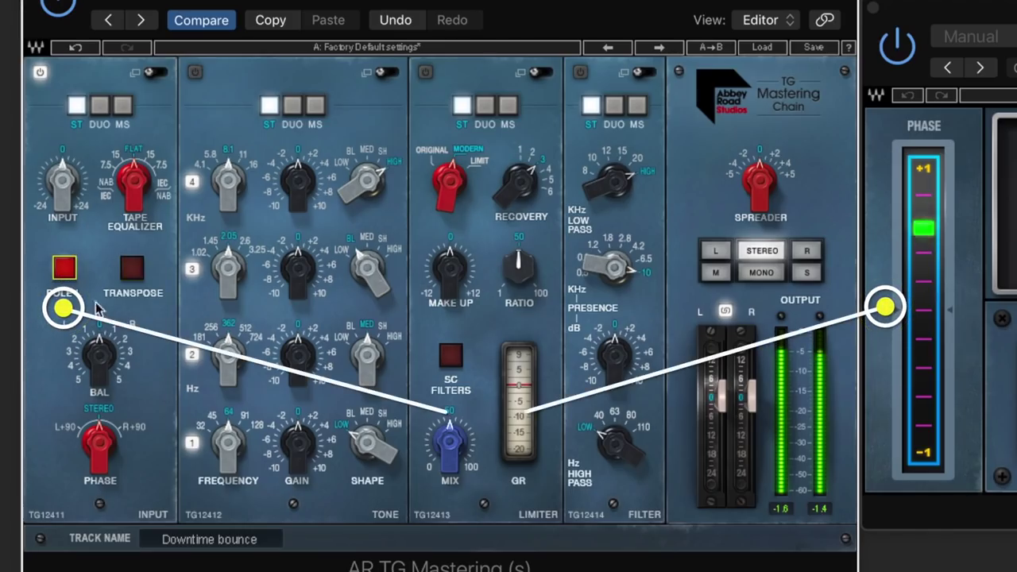
{"action": "left_click", "coordinate": [133, 278]}
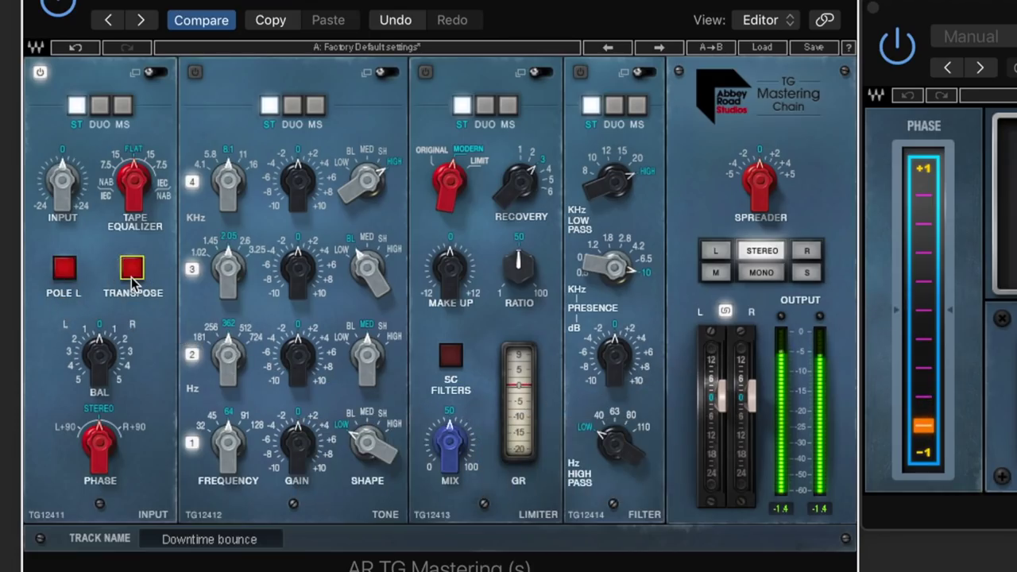
{"action": "left_click", "coordinate": [132, 278]}
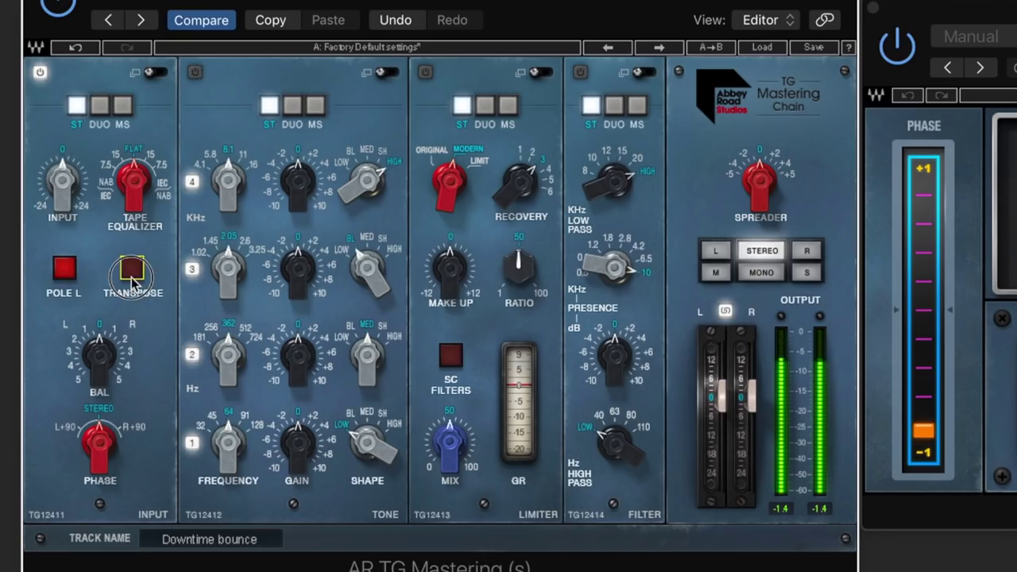
{"action": "left_click", "coordinate": [65, 274]}
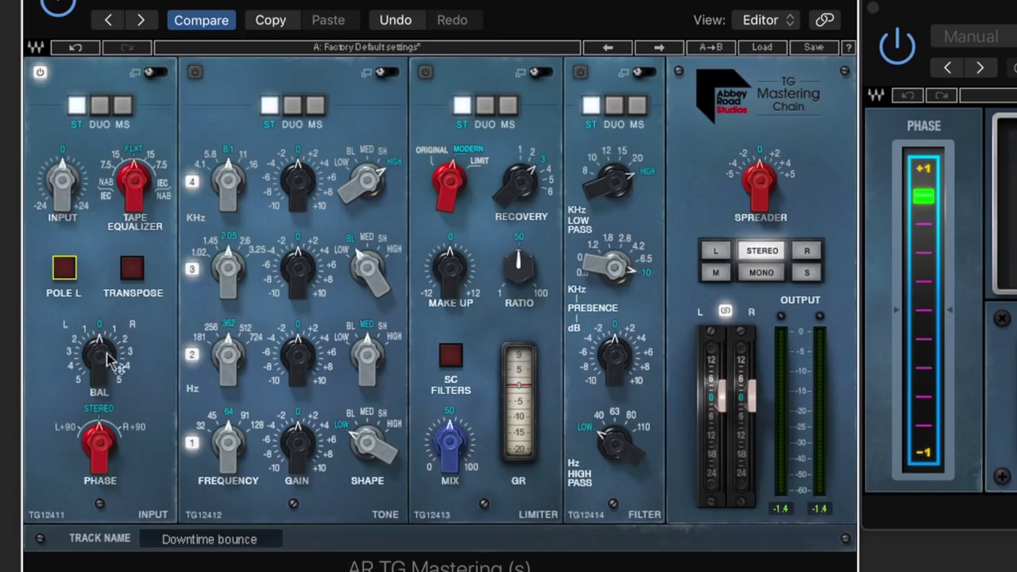
Try adjusting the balance knob of the Input module
{"action": "mouse_move", "coordinate": [109, 379]}
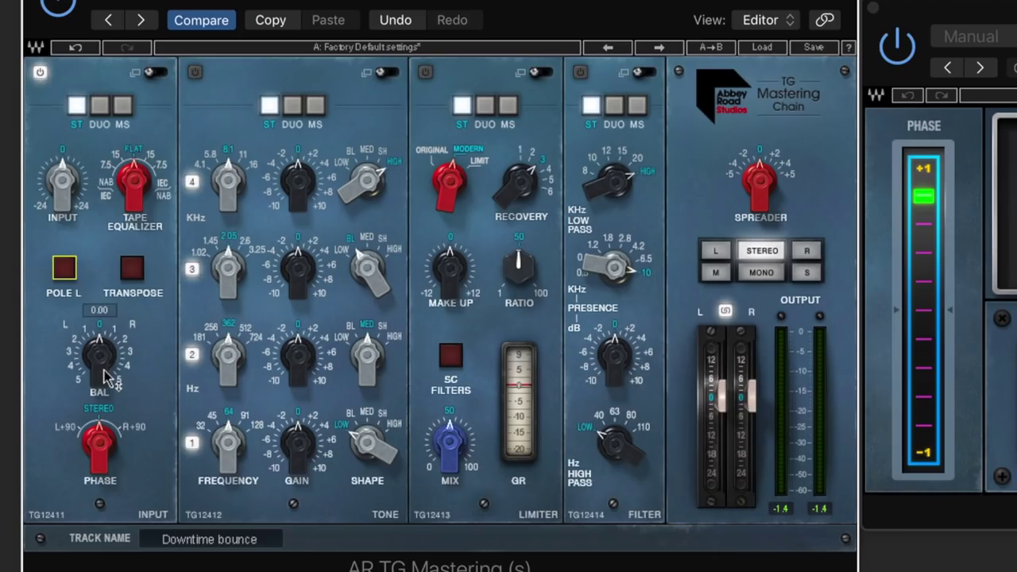
{"action": "left_click_drag", "start_coordinate": [109, 379], "coordinate": [98, 392]}
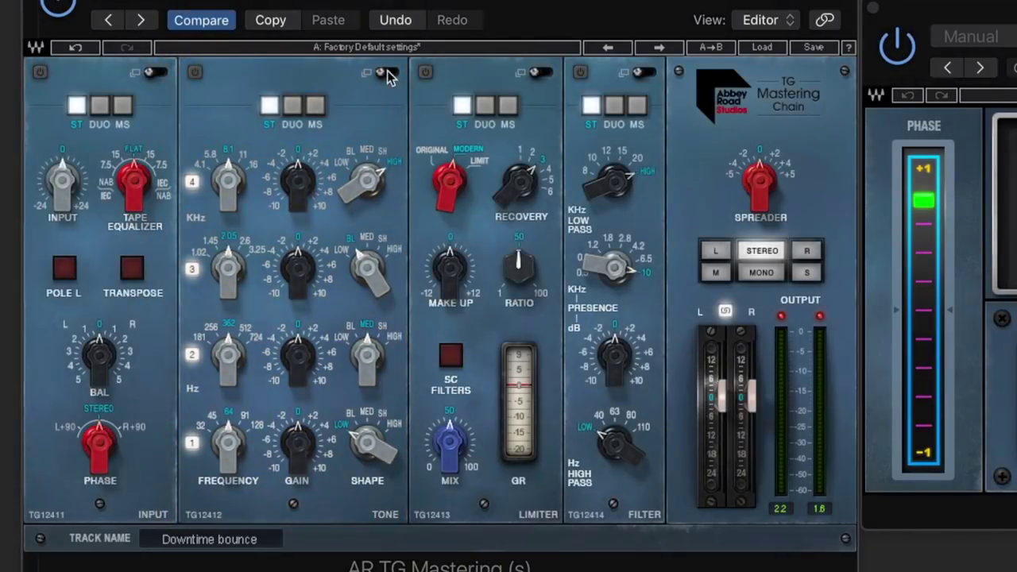
Open the expanded Tone module view and try its Duo and MS modes before returning to ST
{"action": "left_click", "coordinate": [386, 73]}
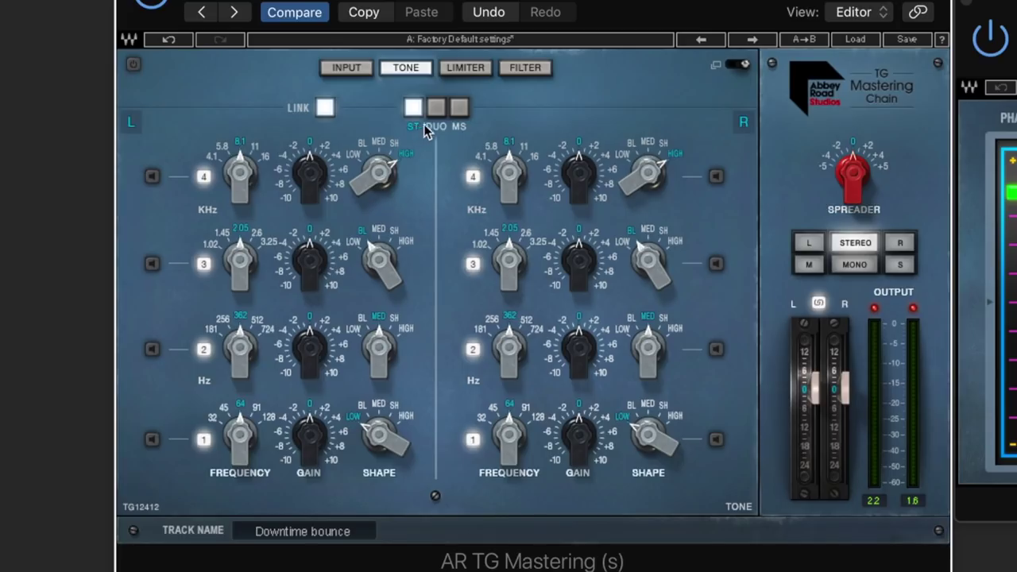
{"action": "left_click", "coordinate": [435, 109]}
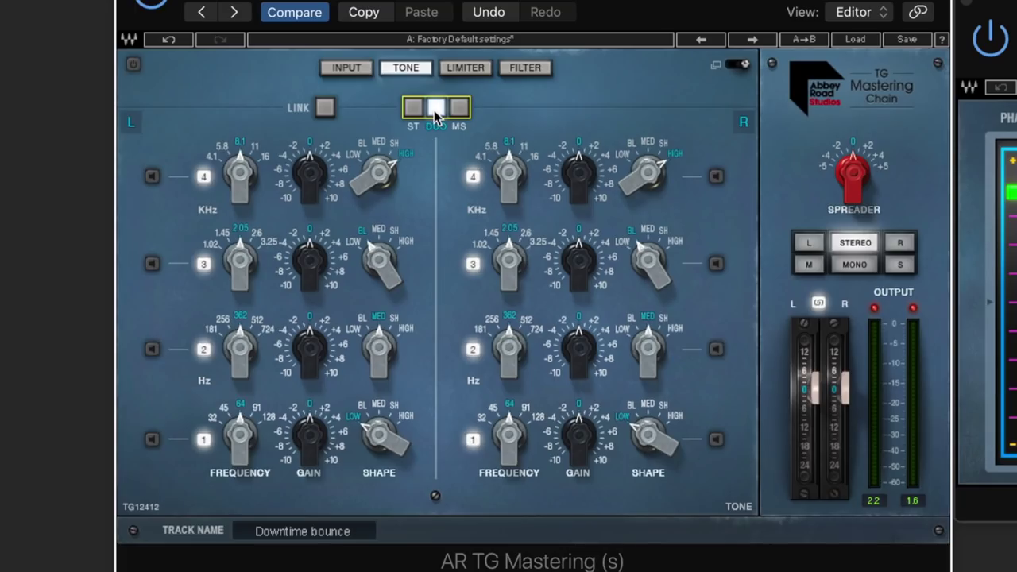
{"action": "left_click", "coordinate": [461, 110]}
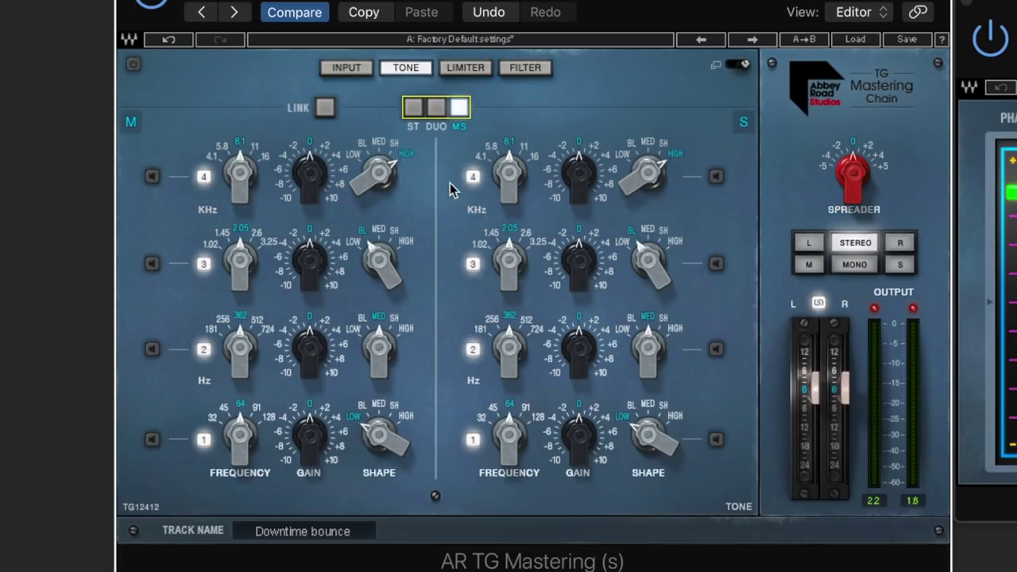
{"action": "left_click", "coordinate": [412, 110]}
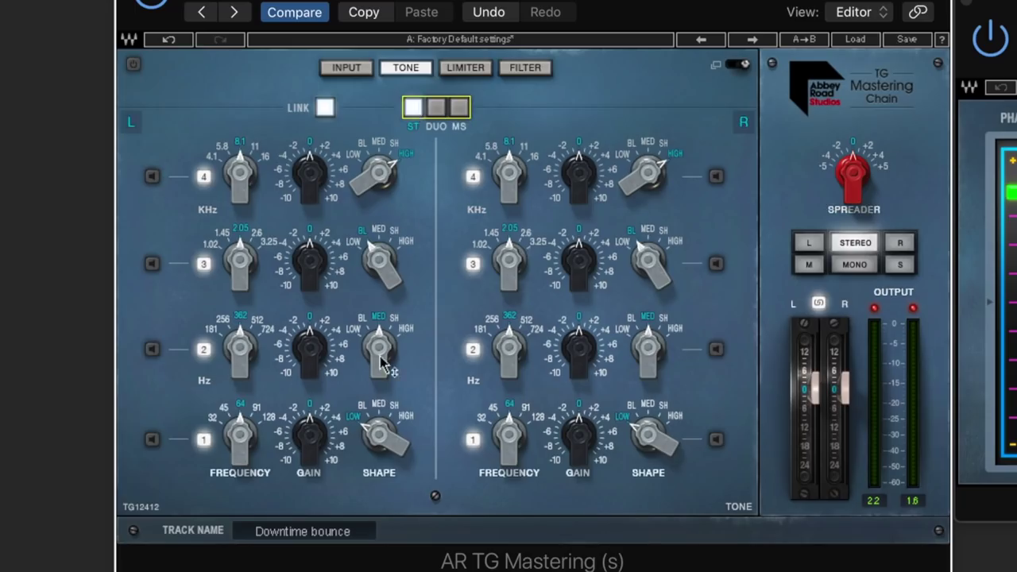
Solo Tone band 4 and band 3 in turn, and clear the band solo
{"action": "left_click", "coordinate": [152, 176]}
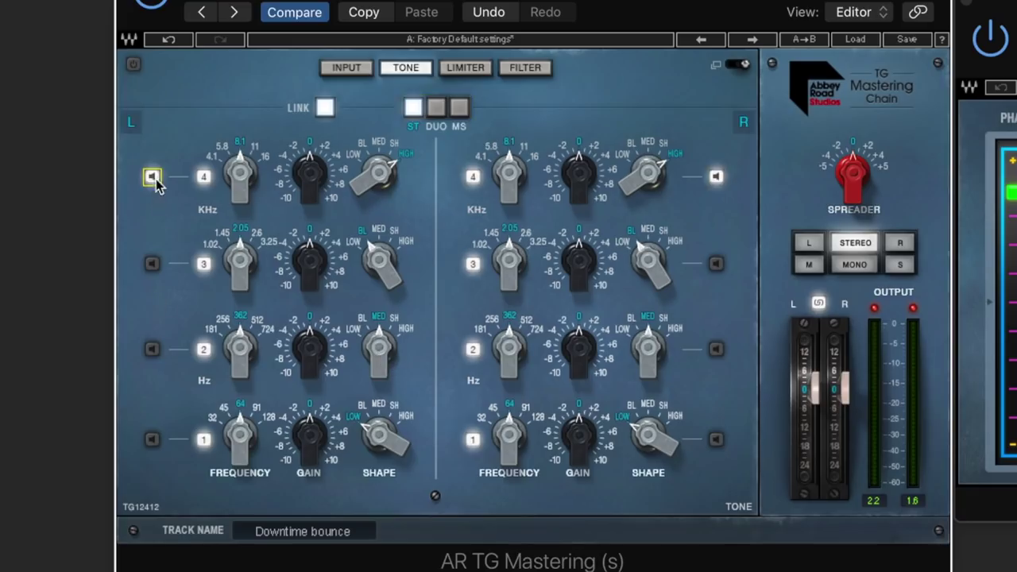
{"action": "left_click", "coordinate": [151, 263]}
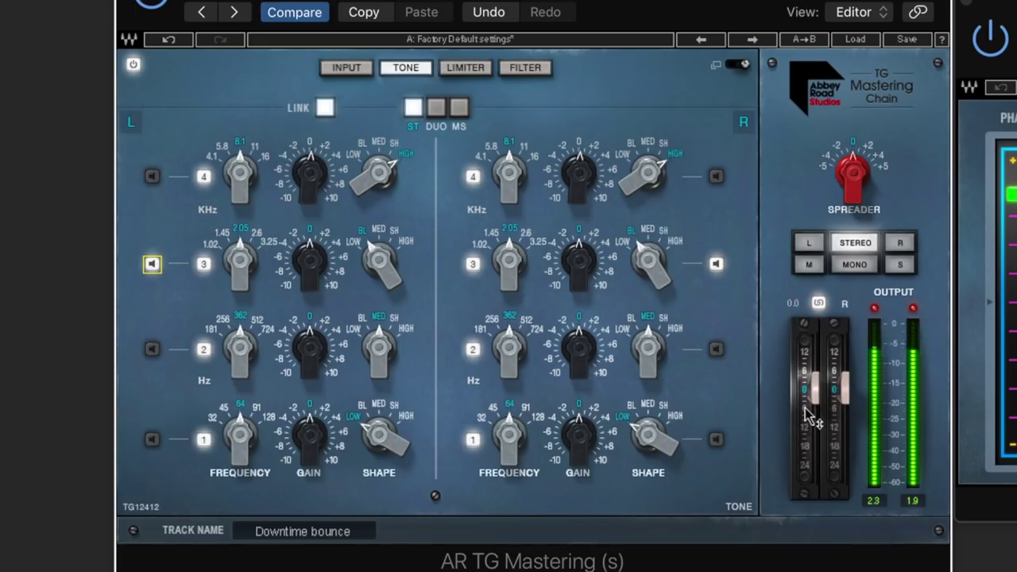
{"action": "mouse_move", "coordinate": [806, 408]}
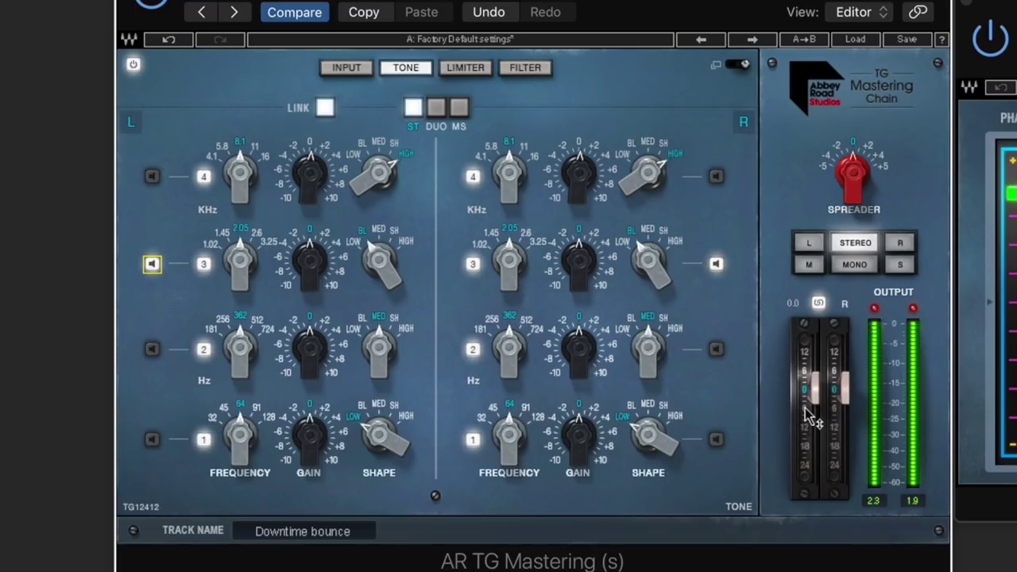
{"action": "left_click", "coordinate": [151, 265]}
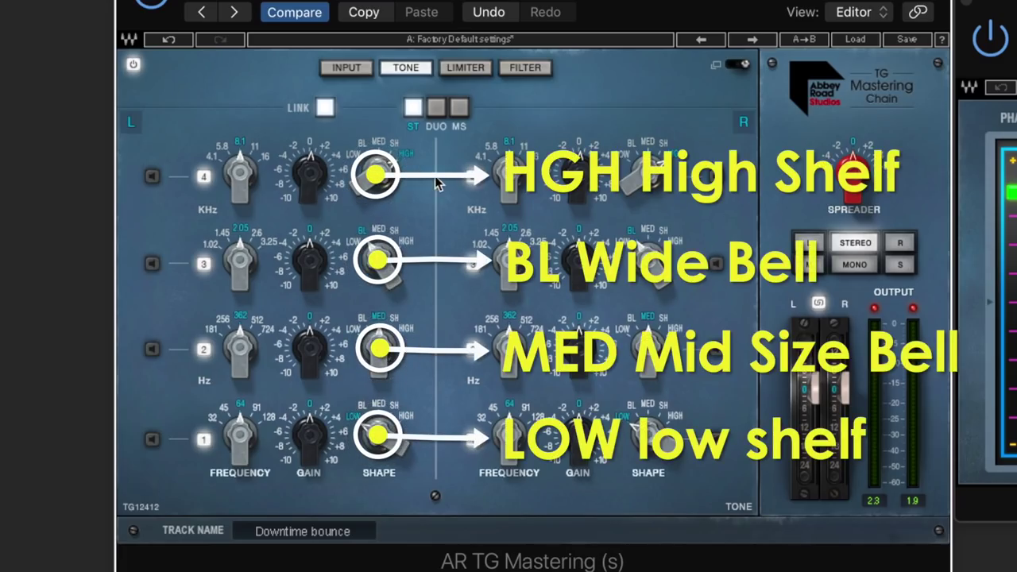
Cycle the shape of Tone band 4 through LOW, MED, BL and SH, ending back on HIGH
{"action": "left_click", "coordinate": [358, 155]}
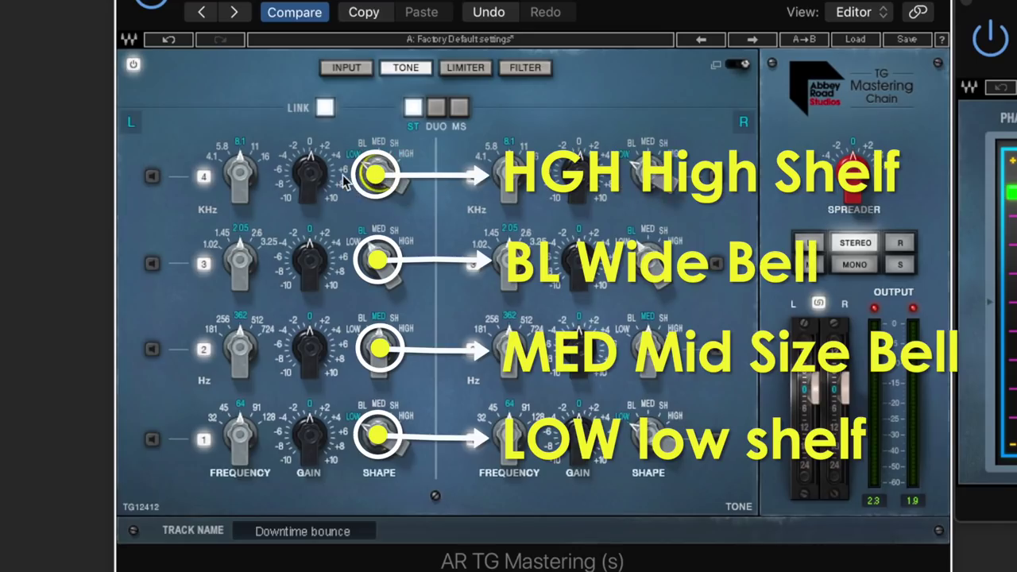
{"action": "left_click", "coordinate": [380, 184]}
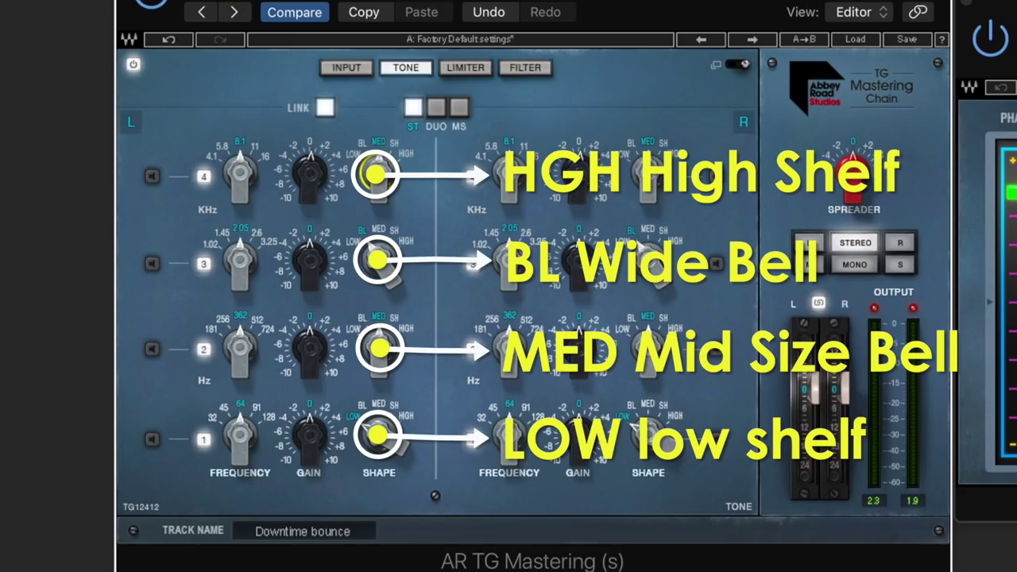
{"action": "left_click", "coordinate": [379, 185]}
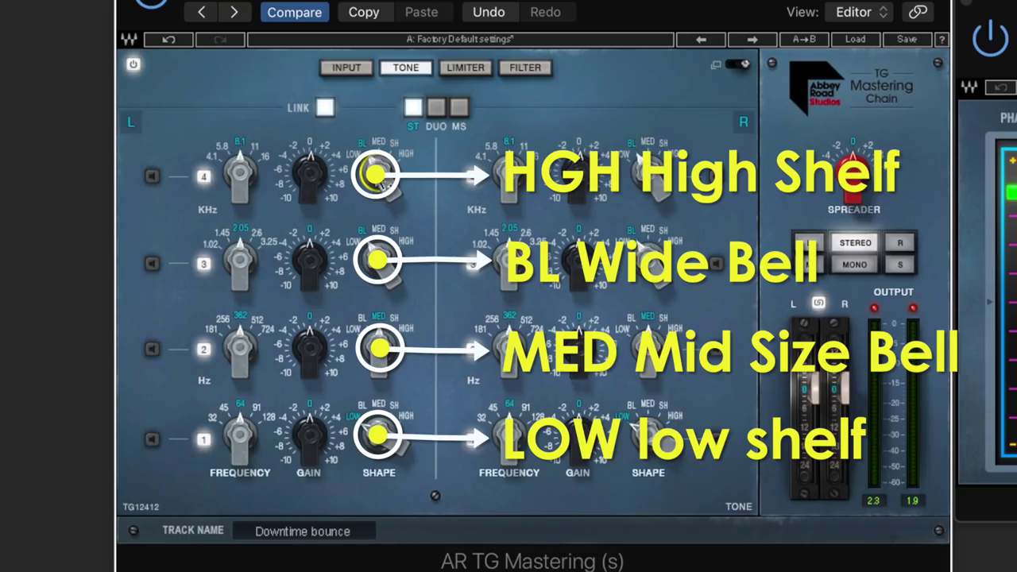
{"action": "left_click", "coordinate": [375, 173]}
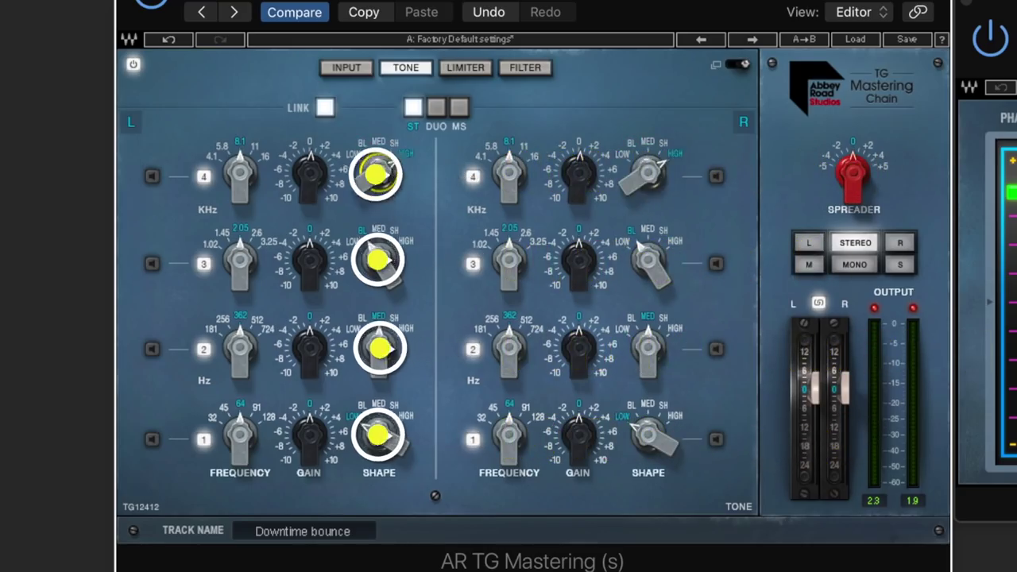
{"action": "left_click", "coordinate": [383, 183]}
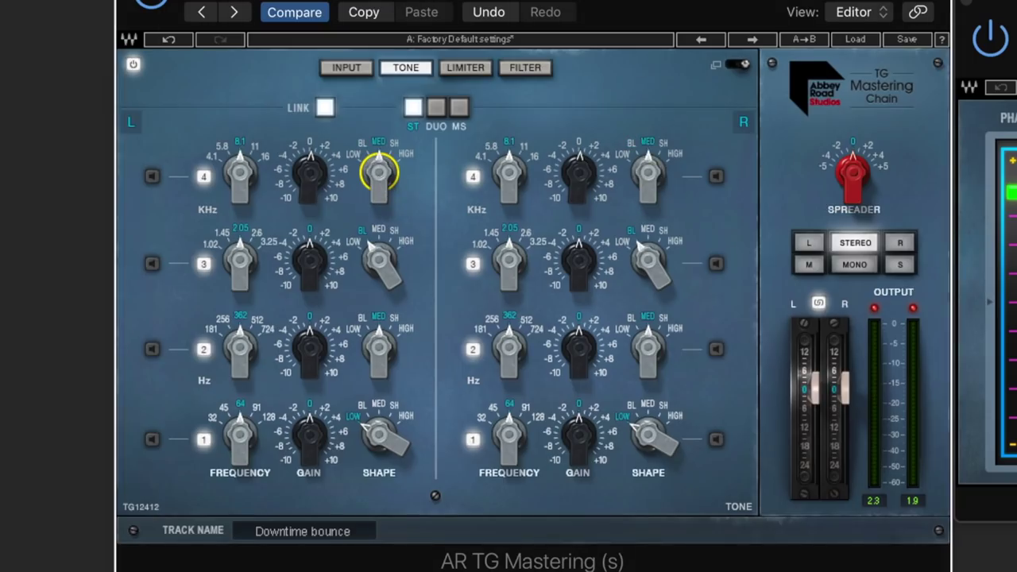
{"action": "left_click", "coordinate": [384, 181]}
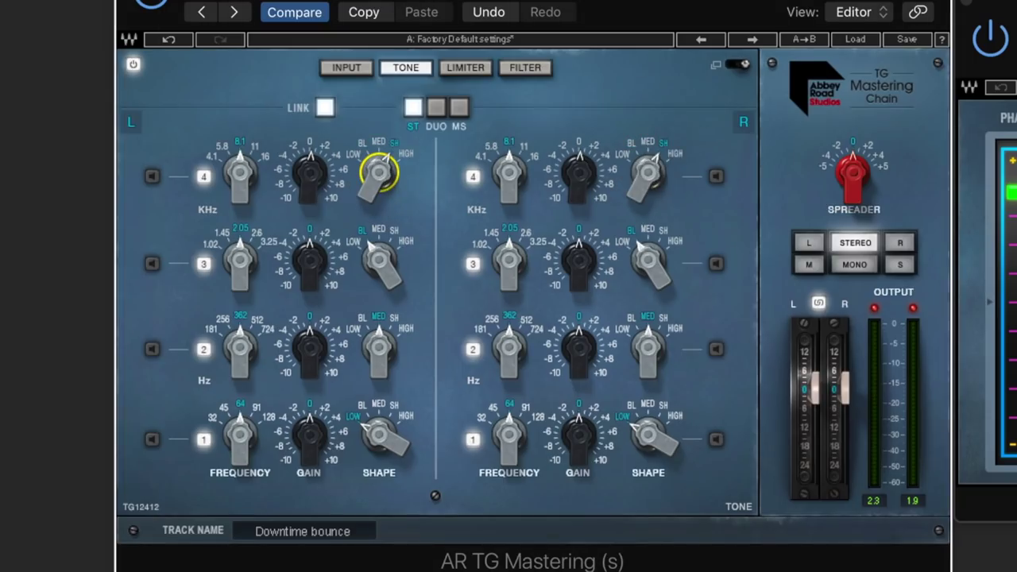
{"action": "left_click", "coordinate": [381, 178]}
{"action": "left_click", "coordinate": [380, 173]}
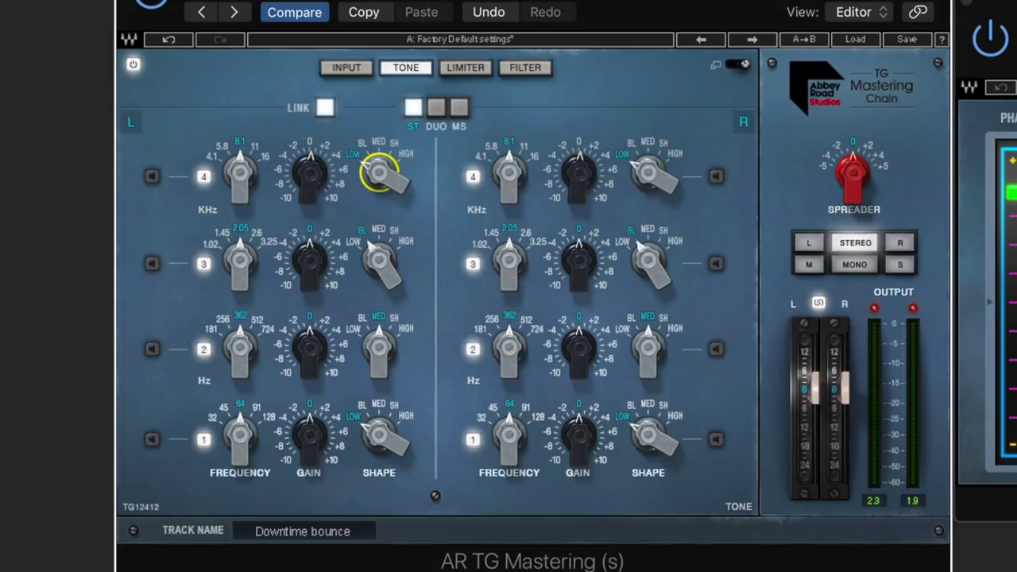
{"action": "left_click", "coordinate": [379, 173]}
{"action": "left_click", "coordinate": [379, 173]}
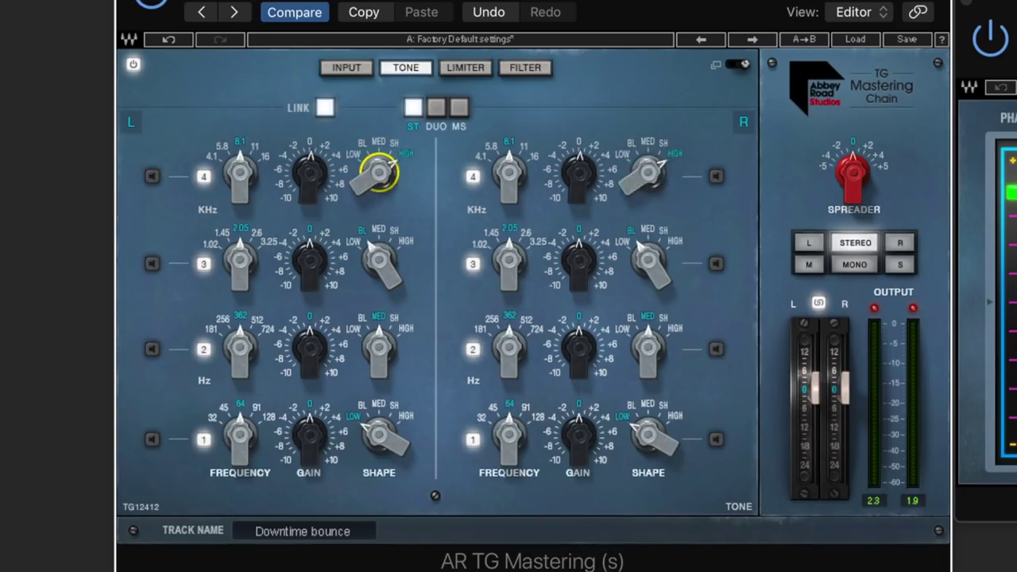
Try the Tone band 3 frequency at 3.25 kHz and return it to 2.05 kHz
{"action": "left_click", "coordinate": [380, 173]}
{"action": "left_click", "coordinate": [379, 173]}
{"action": "left_click", "coordinate": [241, 262]}
{"action": "scroll", "coordinate": [241, 262], "scroll_direction": "down", "scroll_amount": 2}
{"action": "scroll", "coordinate": [241, 262], "scroll_direction": "up", "scroll_amount": 2}
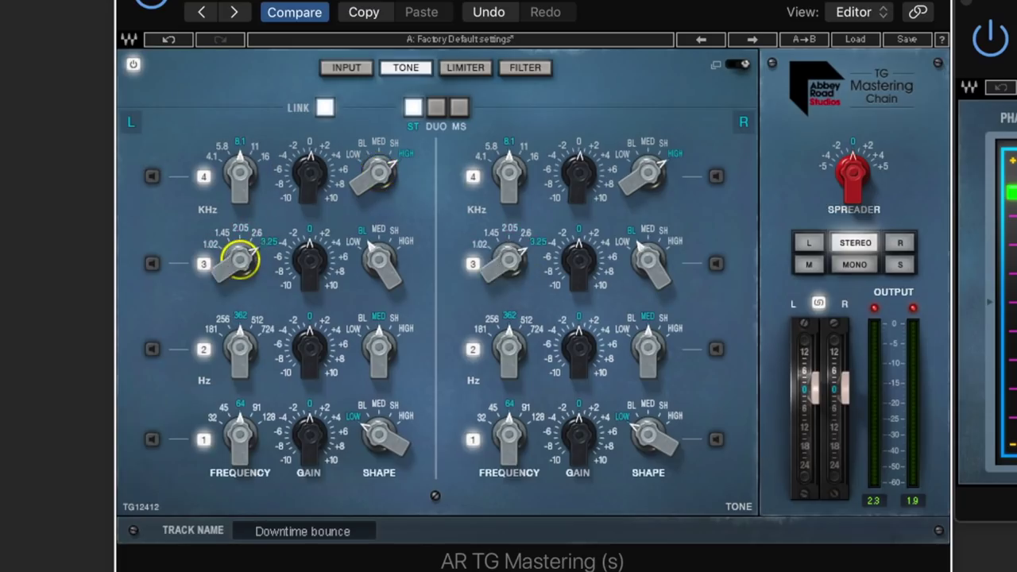
Try other frequency settings for Tone band 4, including 11 kHz, and return it to 8.1 kHz
{"action": "left_click", "coordinate": [241, 173]}
{"action": "scroll", "coordinate": [240, 173], "scroll_direction": "up", "scroll_amount": 2}
{"action": "scroll", "coordinate": [241, 173], "scroll_direction": "down", "scroll_amount": 1}
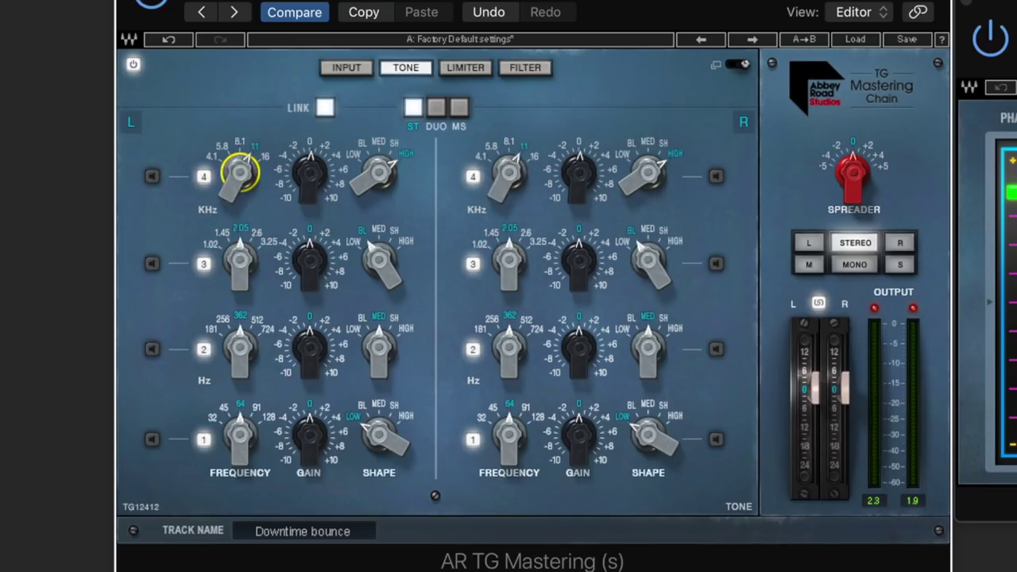
{"action": "scroll", "coordinate": [241, 173], "scroll_direction": "down", "scroll_amount": 1}
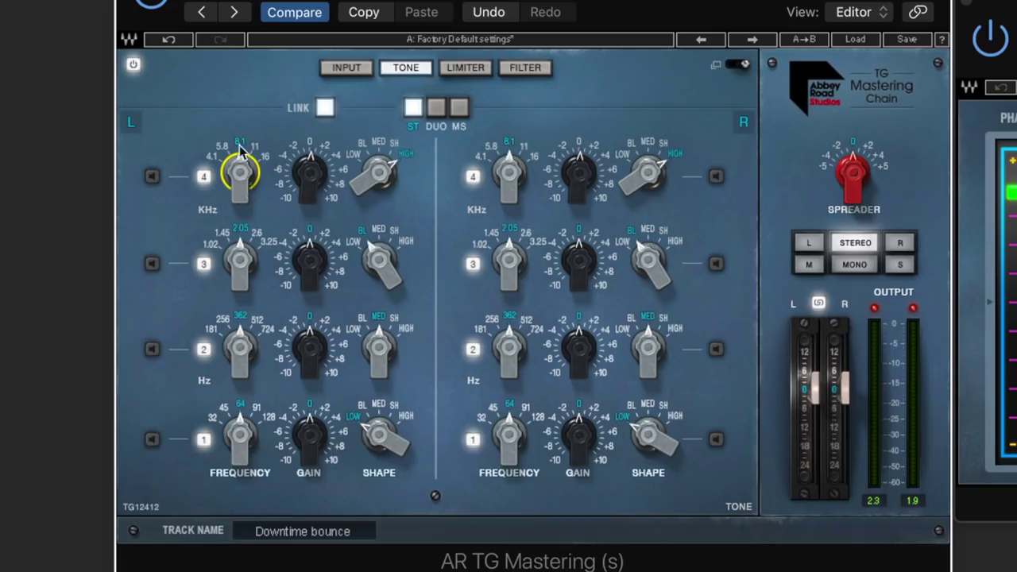
{"action": "scroll", "coordinate": [241, 173], "scroll_direction": "down", "scroll_amount": 1}
{"action": "scroll", "coordinate": [241, 173], "scroll_direction": "up", "scroll_amount": 1}
{"action": "scroll", "coordinate": [240, 173], "scroll_direction": "up", "scroll_amount": 2}
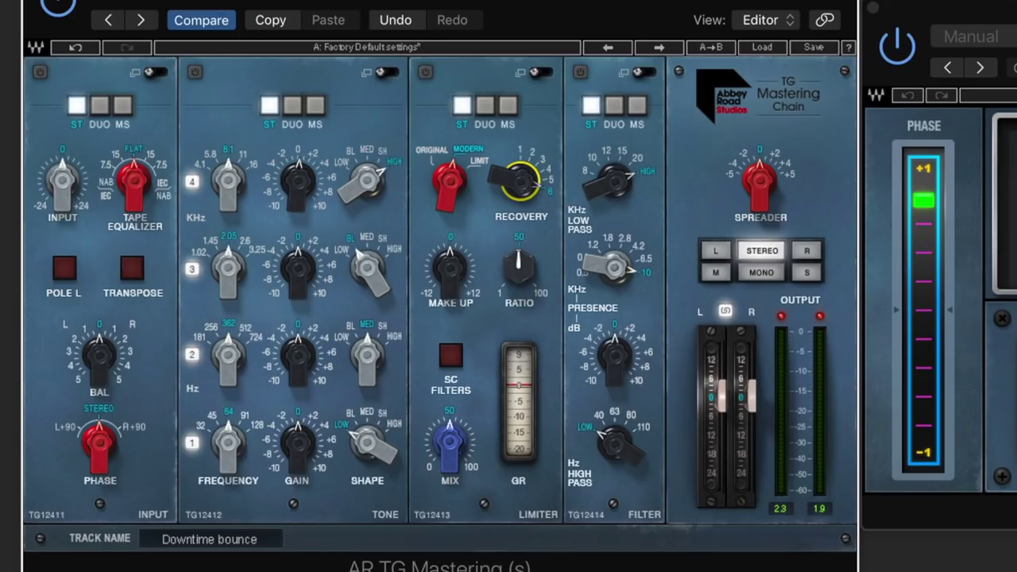
Set the Limiter's recovery to 3, then try its ORIGINAL and LIMIT types and its ratio, ending on MODERN
{"action": "left_click_drag", "start_coordinate": [532, 185], "coordinate": [532, 129]}
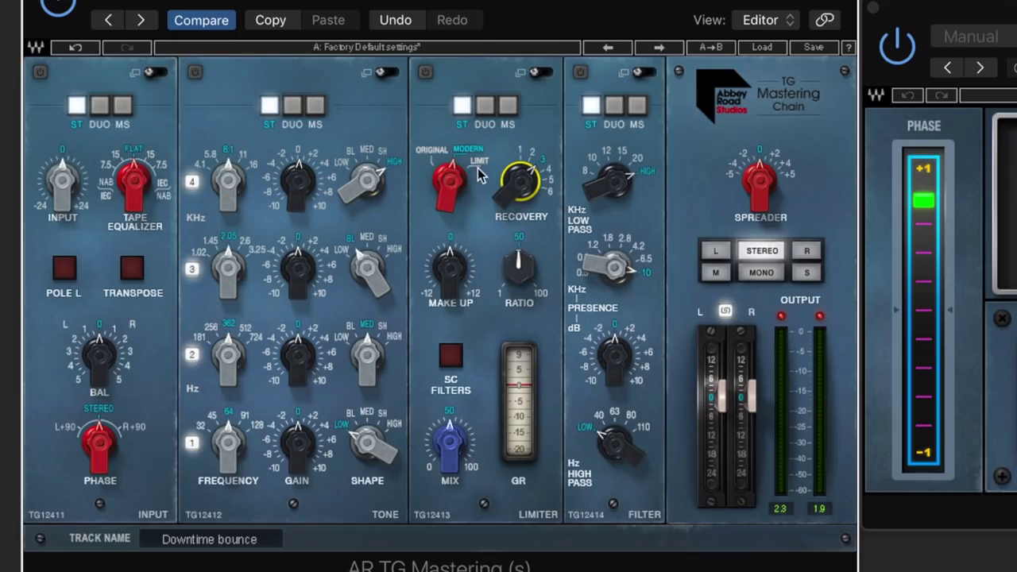
{"action": "left_click", "coordinate": [450, 185]}
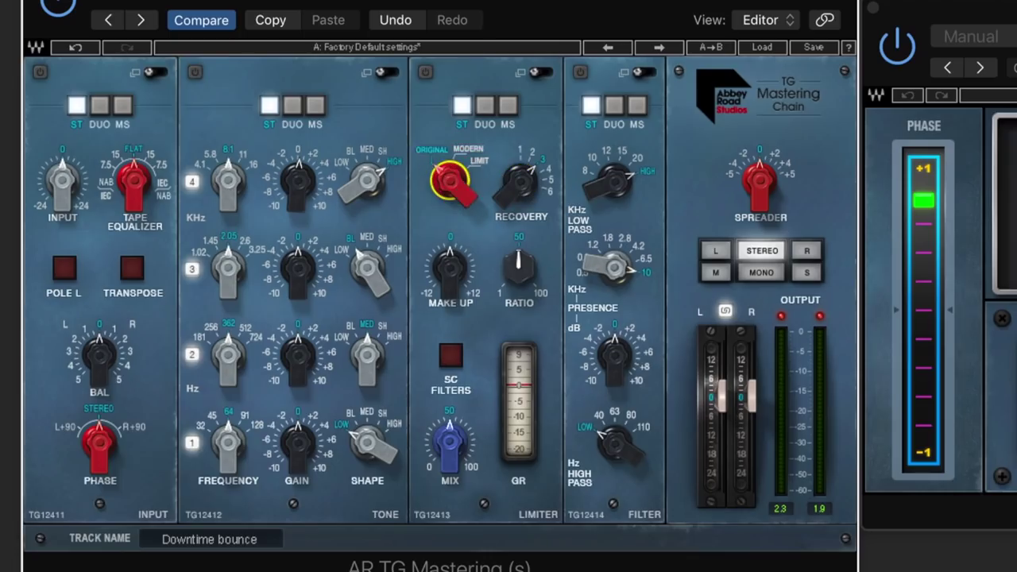
{"action": "left_click", "coordinate": [450, 184]}
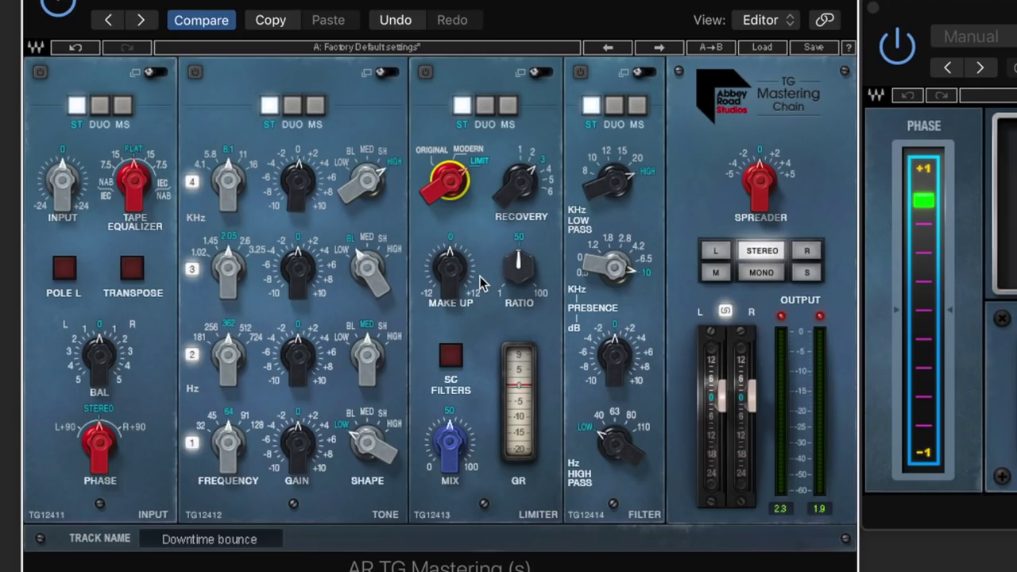
{"action": "left_click", "coordinate": [467, 178]}
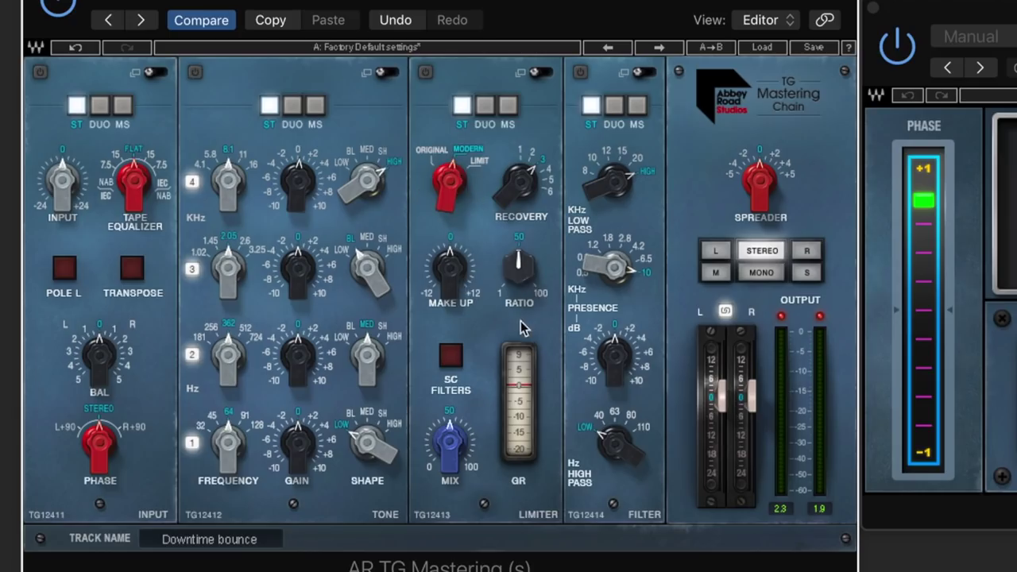
{"action": "left_click_drag", "start_coordinate": [518, 268], "coordinate": [532, 316]}
In the expanded Limiter view, lower the side-chain low-pass frequency, raise the bell gain and toggle the SC filter, then return to the full chain
{"action": "left_click", "coordinate": [539, 77]}
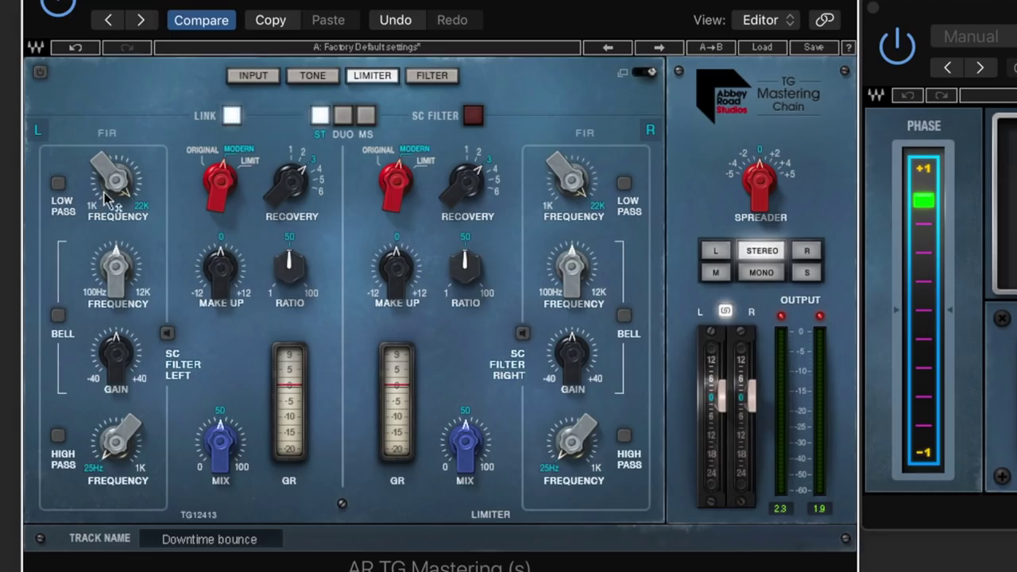
{"action": "left_click_drag", "start_coordinate": [111, 183], "coordinate": [115, 230]}
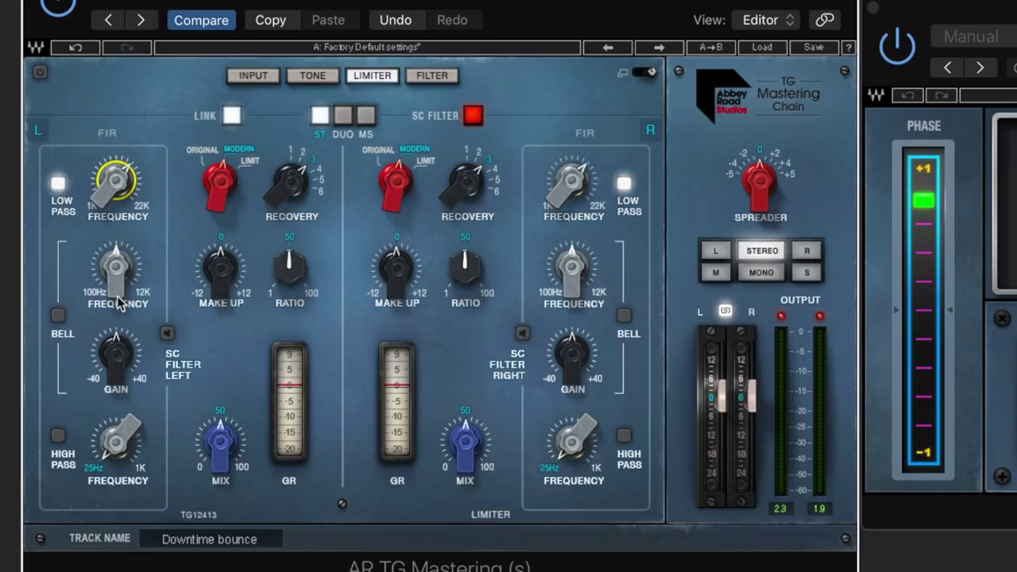
{"action": "left_click_drag", "start_coordinate": [123, 370], "coordinate": [125, 397]}
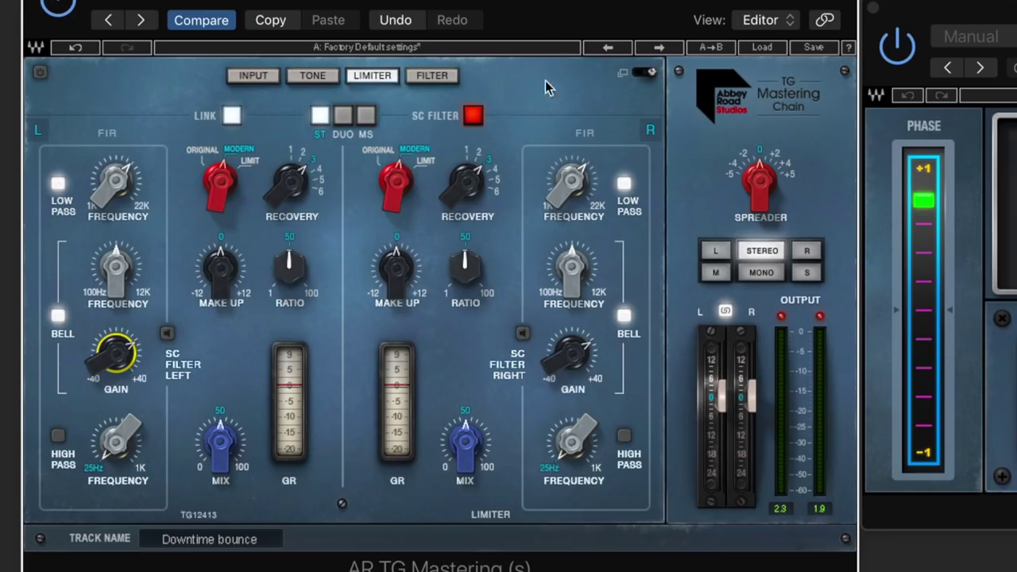
{"action": "left_click", "coordinate": [473, 116]}
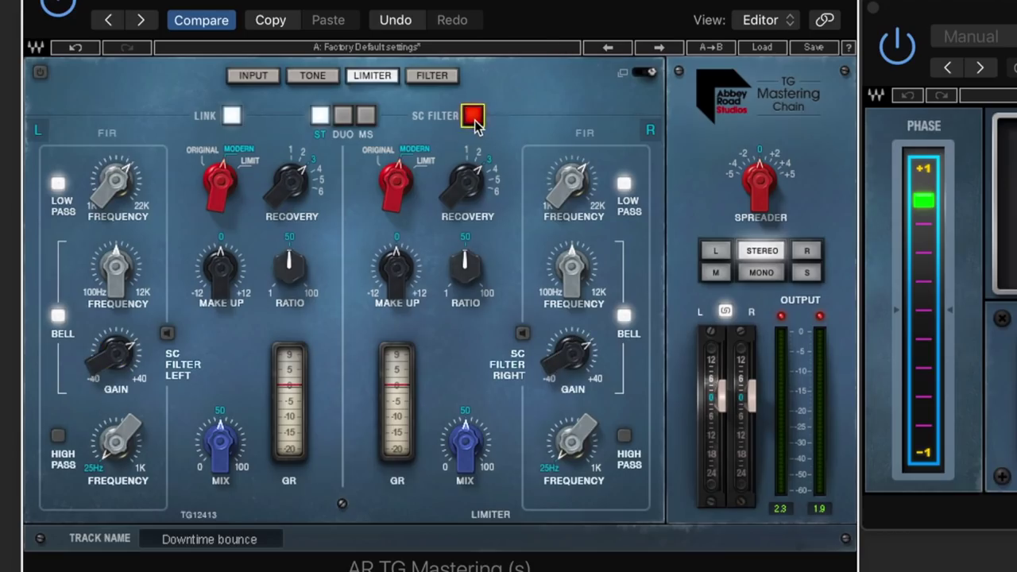
{"action": "left_click", "coordinate": [644, 73]}
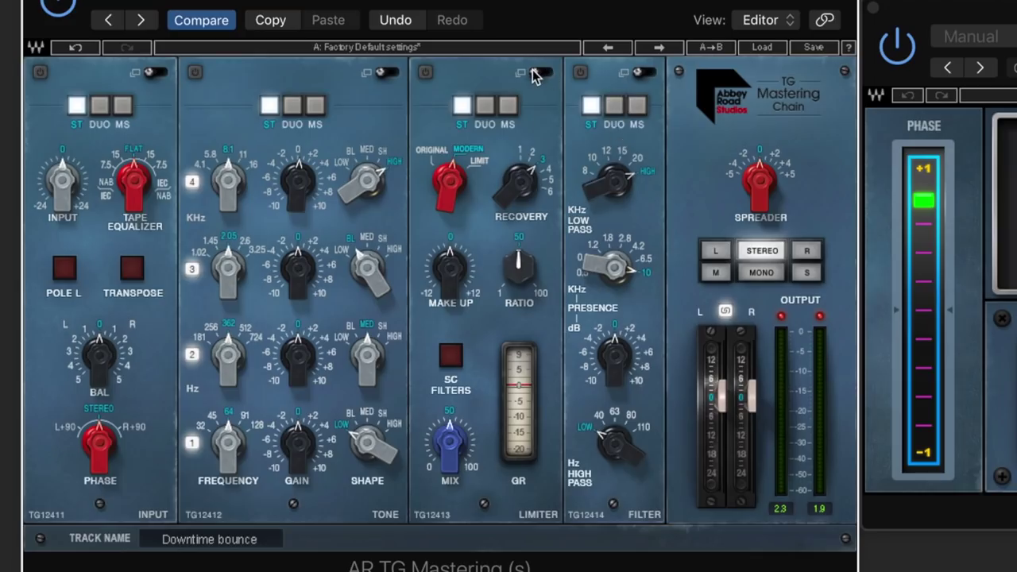
Revisit the expanded Limiter view, then toggle the SC filters on and off in the full chain view
{"action": "left_click", "coordinate": [536, 74]}
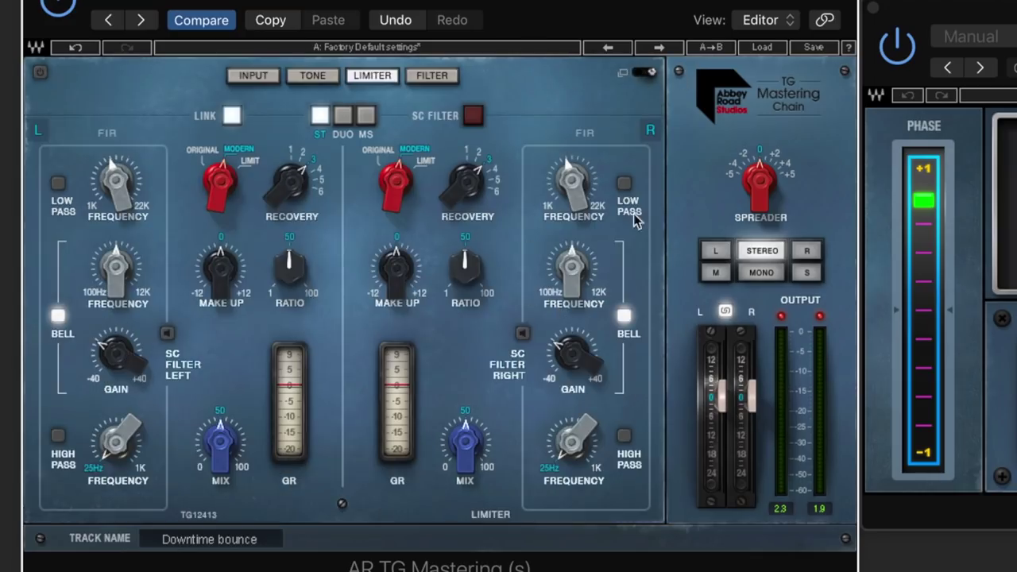
{"action": "left_click", "coordinate": [644, 73]}
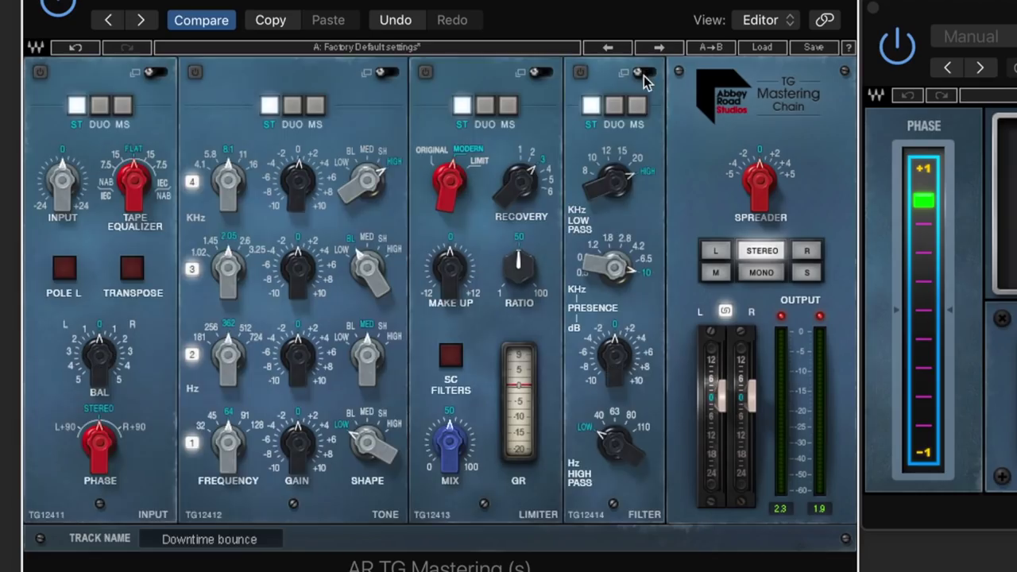
{"action": "left_click", "coordinate": [452, 359]}
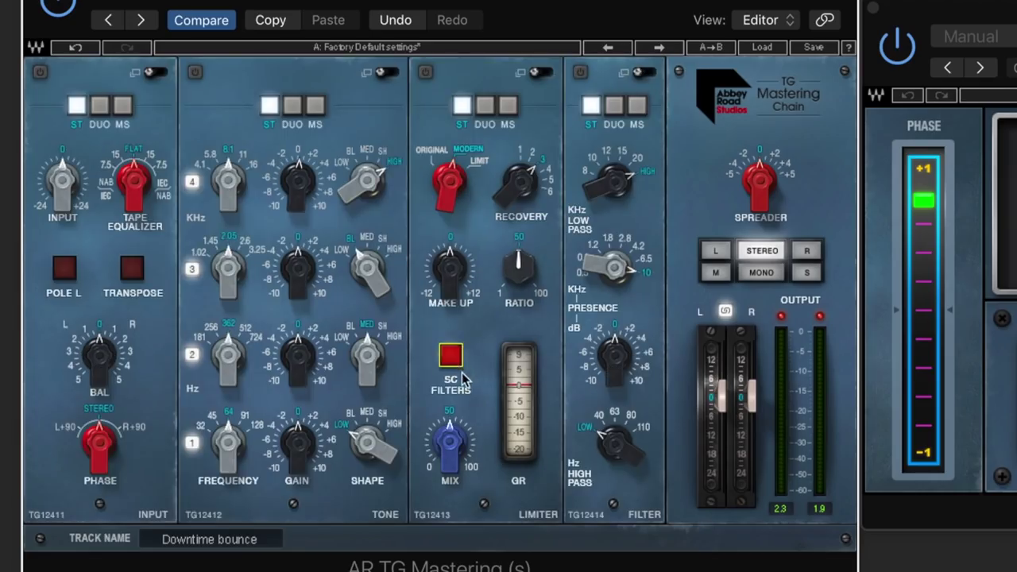
{"action": "left_click", "coordinate": [454, 358]}
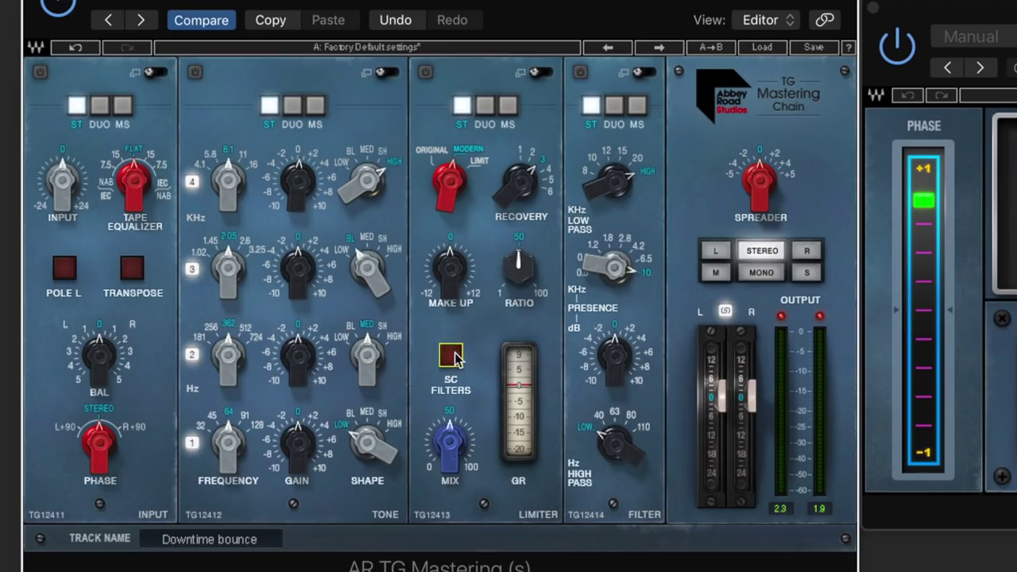
{"action": "left_click", "coordinate": [450, 356]}
{"action": "left_click", "coordinate": [456, 359]}
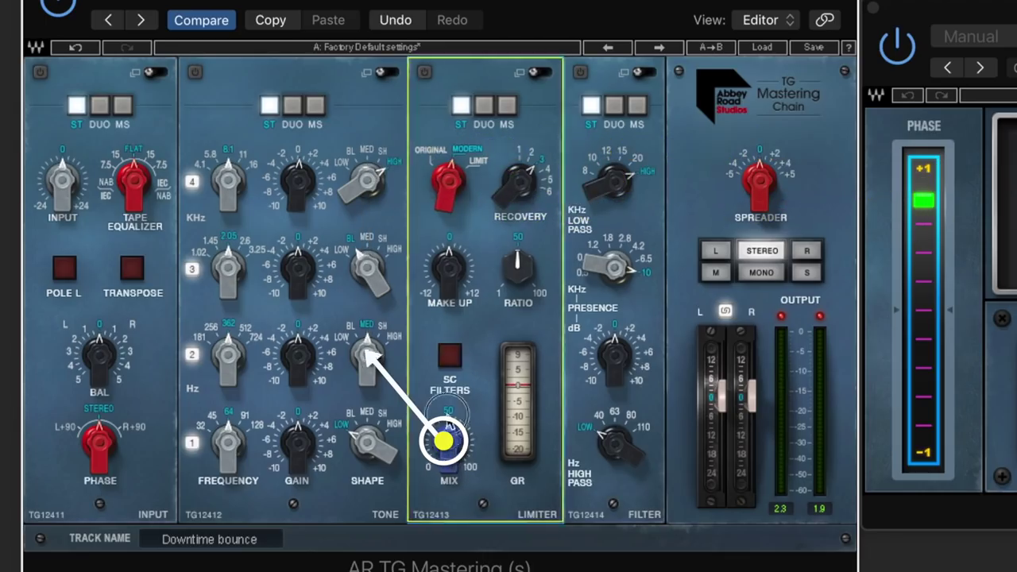
Sweep the Limiter's mix between 100 and about 63, ending at 100
{"action": "left_click_drag", "start_coordinate": [445, 440], "coordinate": [449, 439]}
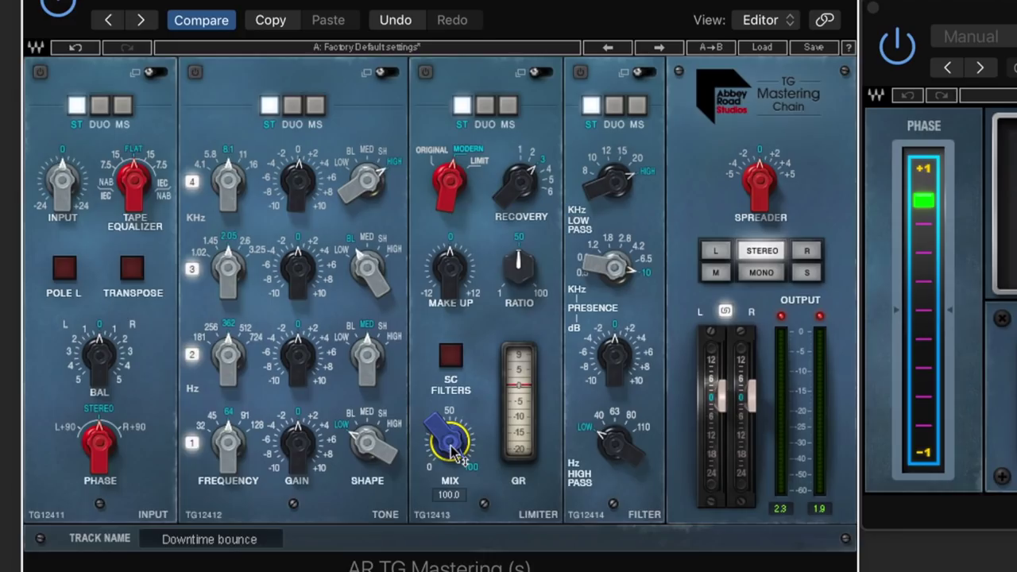
{"action": "left_click_drag", "start_coordinate": [455, 453], "coordinate": [455, 477]}
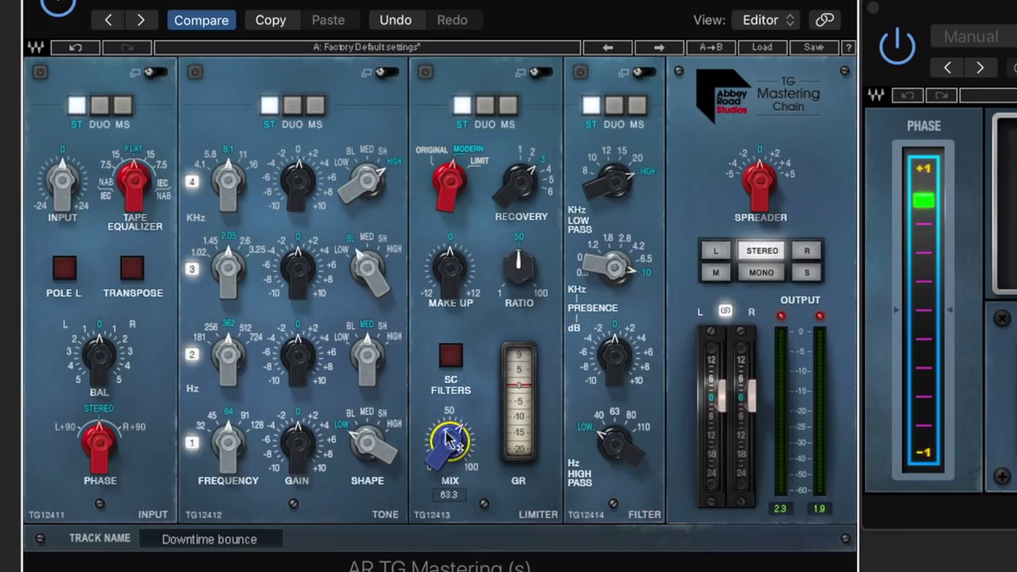
{"action": "mouse_move", "coordinate": [446, 437]}
{"action": "left_mouse_down"}
{"action": "mouse_move", "coordinate": [452, 460]}
{"action": "mouse_move", "coordinate": [452, 429]}
{"action": "left_mouse_up"}
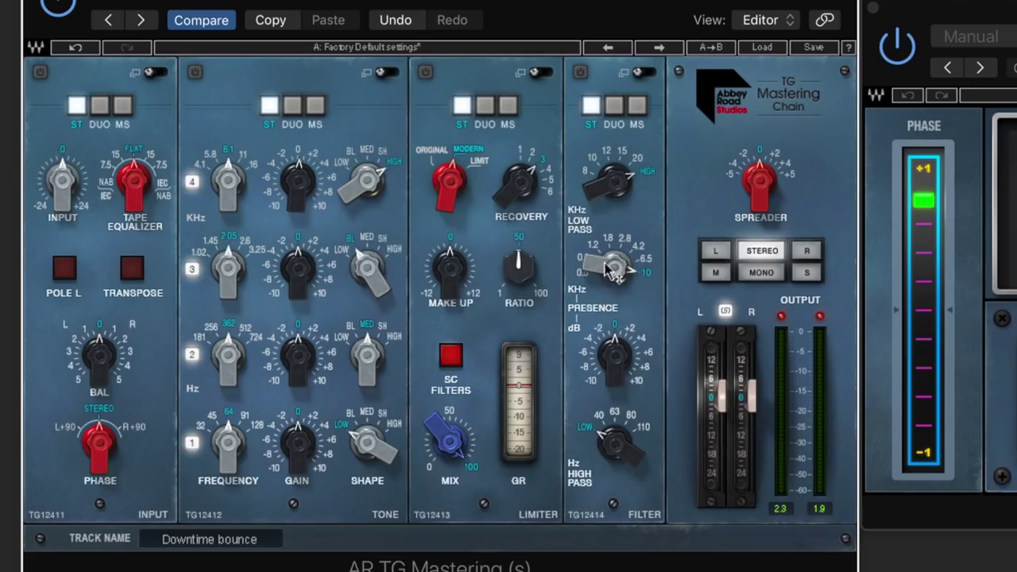
Raise the Filter module's presence gain and set the presence frequency to 4.2 kHz
{"action": "left_click_drag", "start_coordinate": [614, 350], "coordinate": [613, 330]}
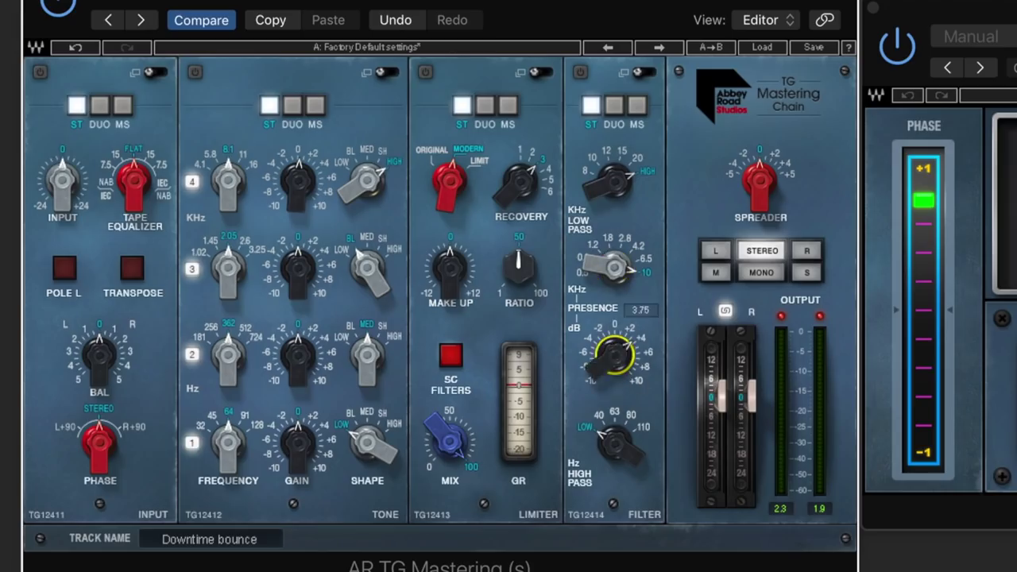
{"action": "mouse_move", "coordinate": [614, 268]}
{"action": "left_mouse_down"}
{"action": "mouse_move", "coordinate": [618, 289]}
{"action": "mouse_move", "coordinate": [618, 267]}
{"action": "left_mouse_up"}
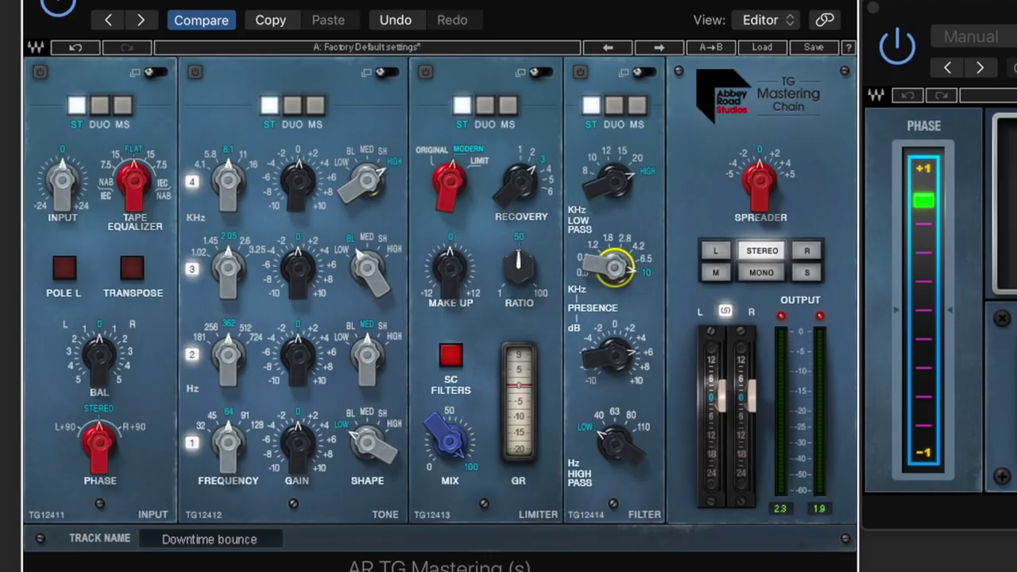
{"action": "mouse_move", "coordinate": [618, 267]}
{"action": "left_mouse_down"}
{"action": "mouse_move", "coordinate": [618, 286]}
{"action": "mouse_move", "coordinate": [618, 276]}
{"action": "left_mouse_up"}
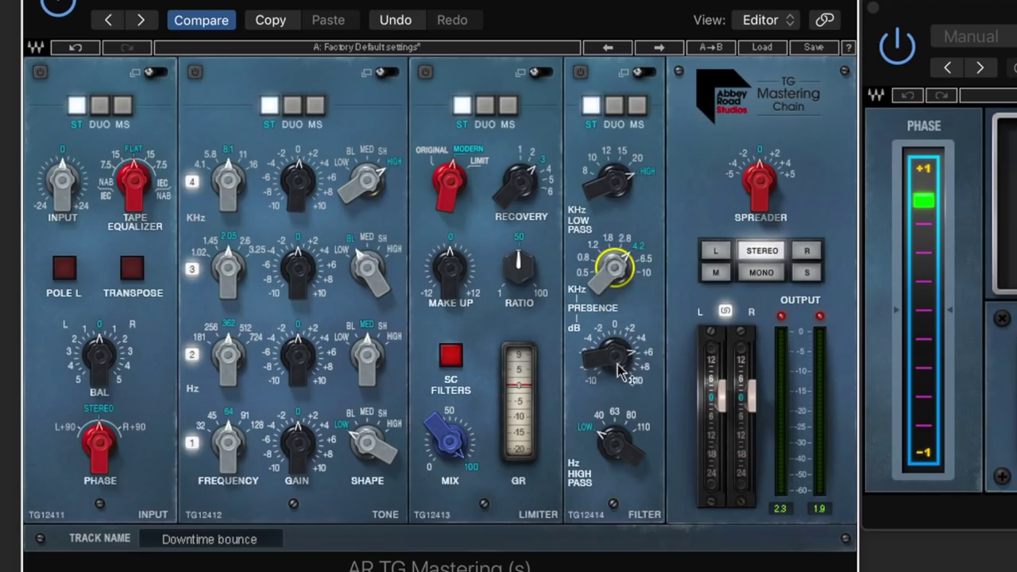
Sweep the Filter module's high-pass up to 110 Hz and back down through 40 Hz
{"action": "left_click_drag", "start_coordinate": [628, 463], "coordinate": [627, 429]}
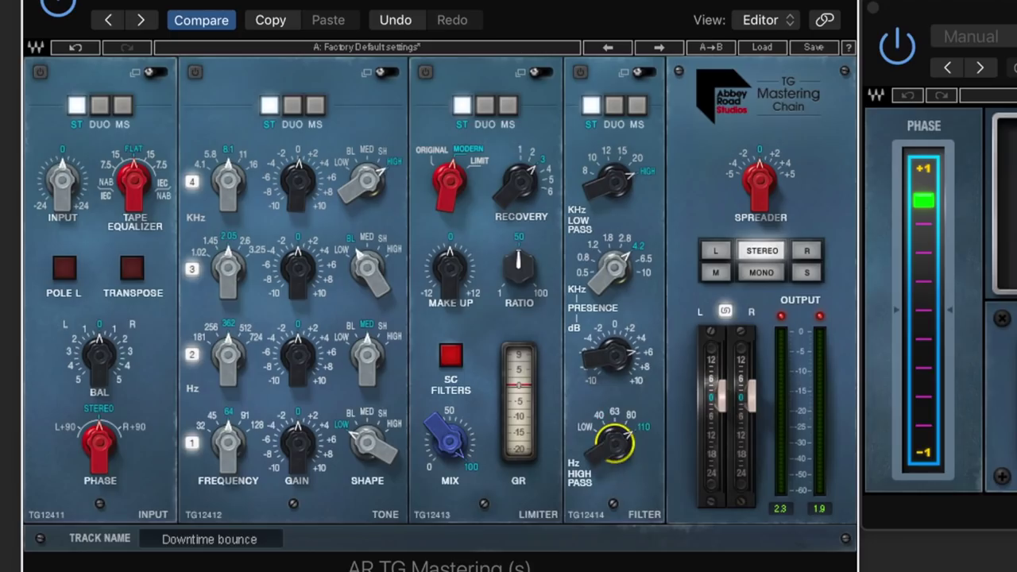
{"action": "left_click_drag", "start_coordinate": [627, 468], "coordinate": [628, 504]}
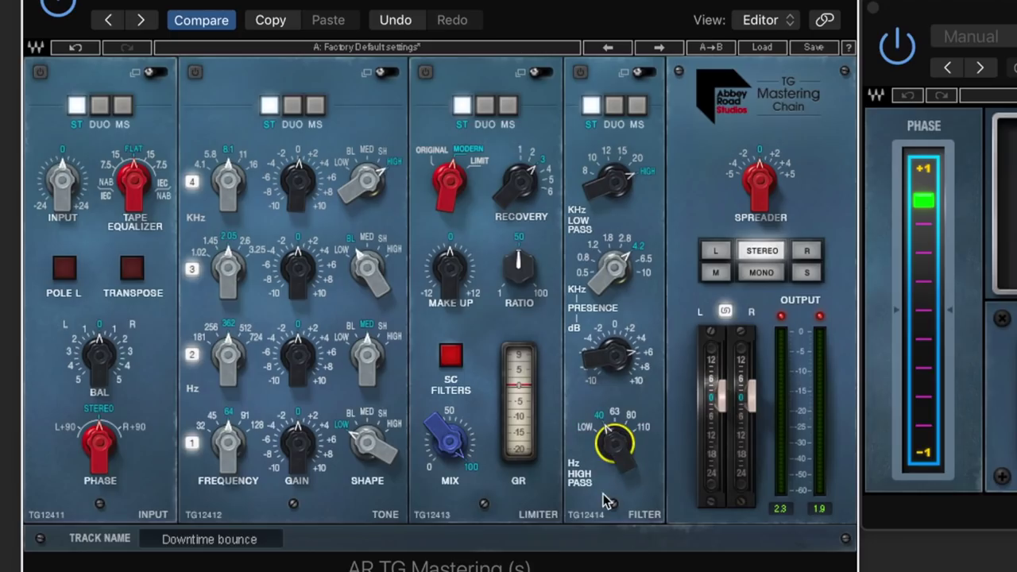
{"action": "left_click_drag", "start_coordinate": [630, 461], "coordinate": [630, 477]}
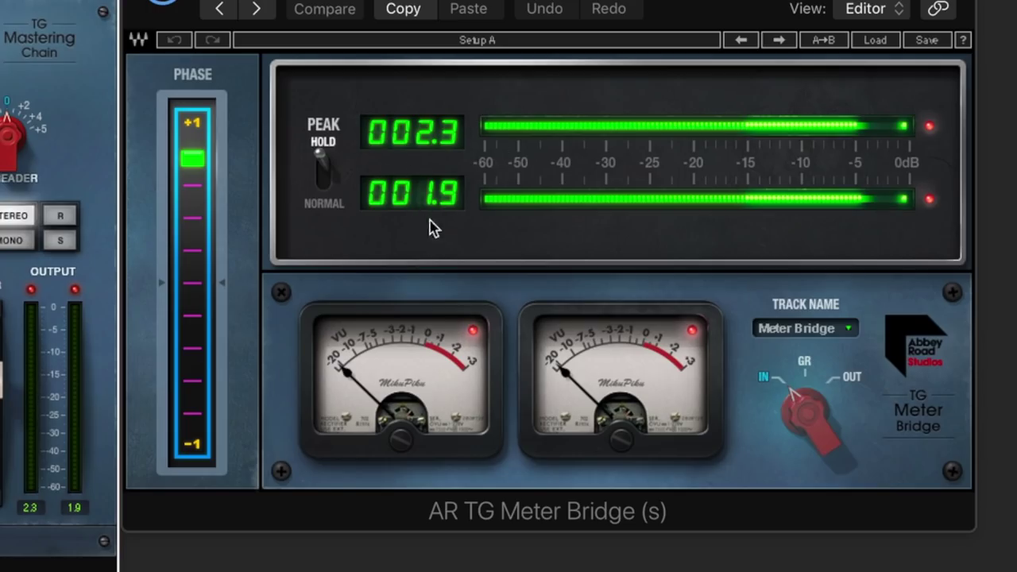
Reset the peak clip indicator in the TG Meter Bridge
{"action": "left_click", "coordinate": [929, 199]}
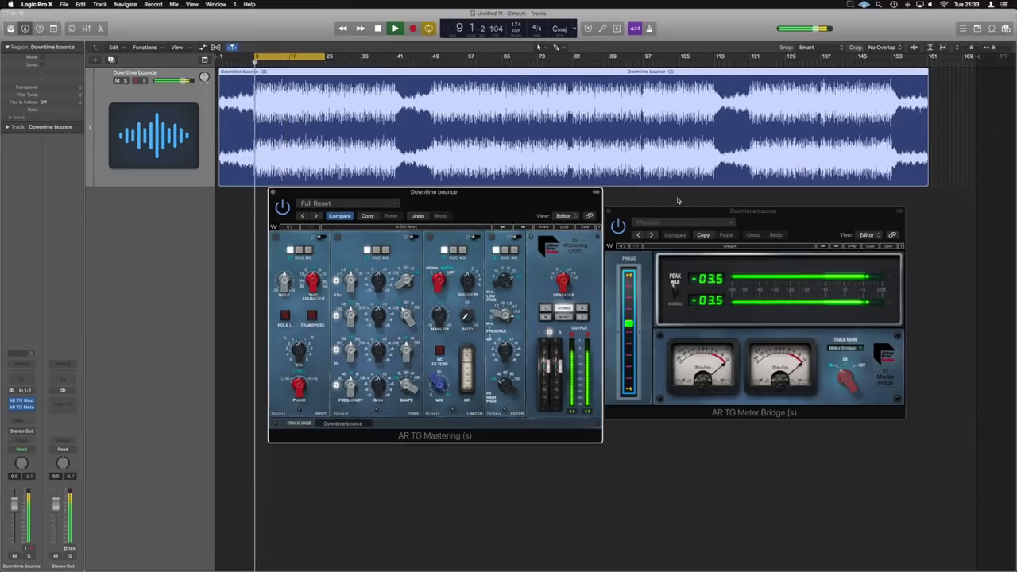
Load the factory preset Master Bus: Super Glue 02 into the mastering chain and dismiss the system overload alert
{"action": "left_click", "coordinate": [585, 226]}
{"action": "mouse_move", "coordinate": [596, 280]}
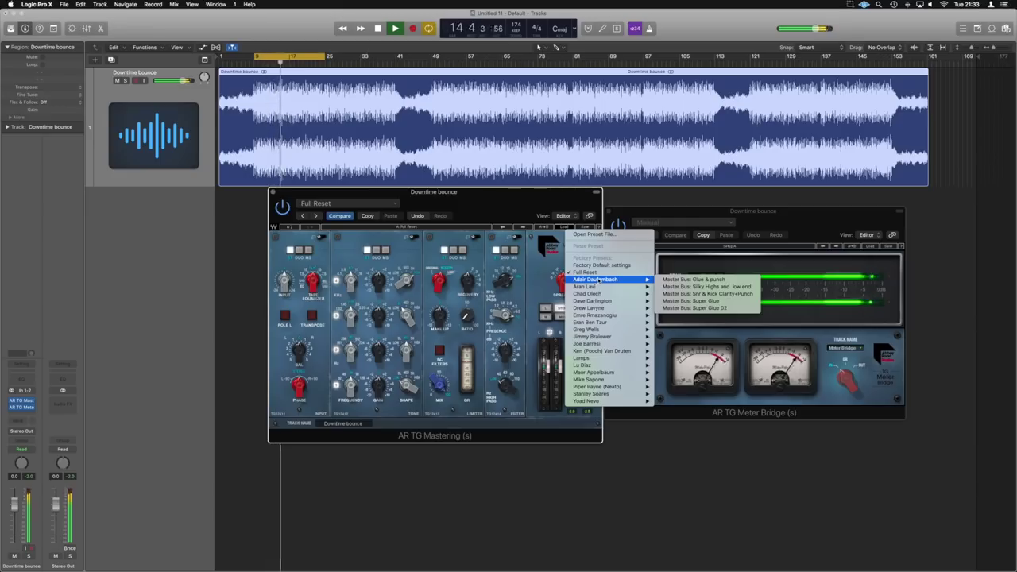
{"action": "left_click", "coordinate": [704, 308]}
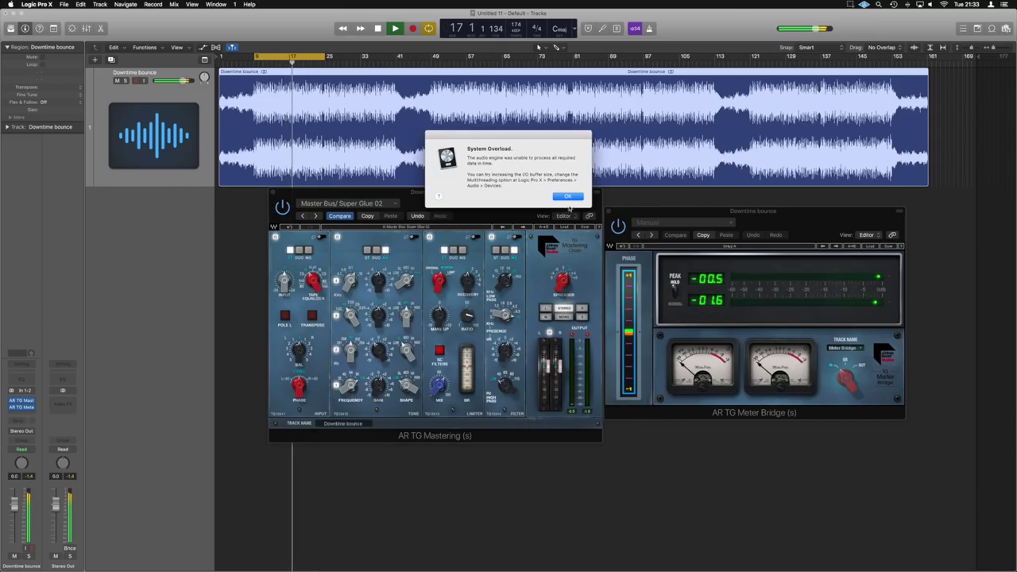
{"action": "left_click", "coordinate": [565, 197]}
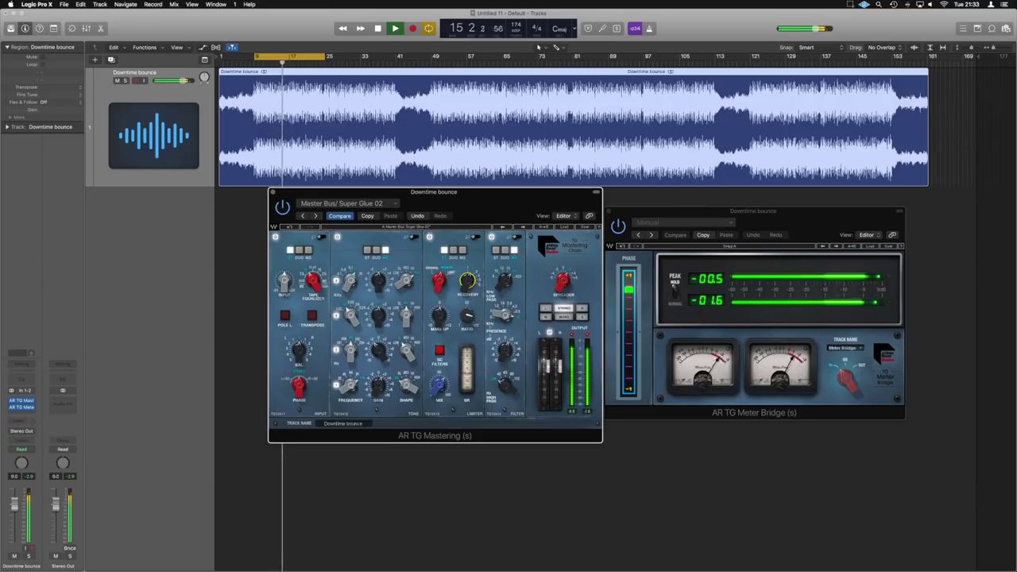
Adjust the Limiter's recovery and ratio while the track plays
{"action": "left_click", "coordinate": [468, 292]}
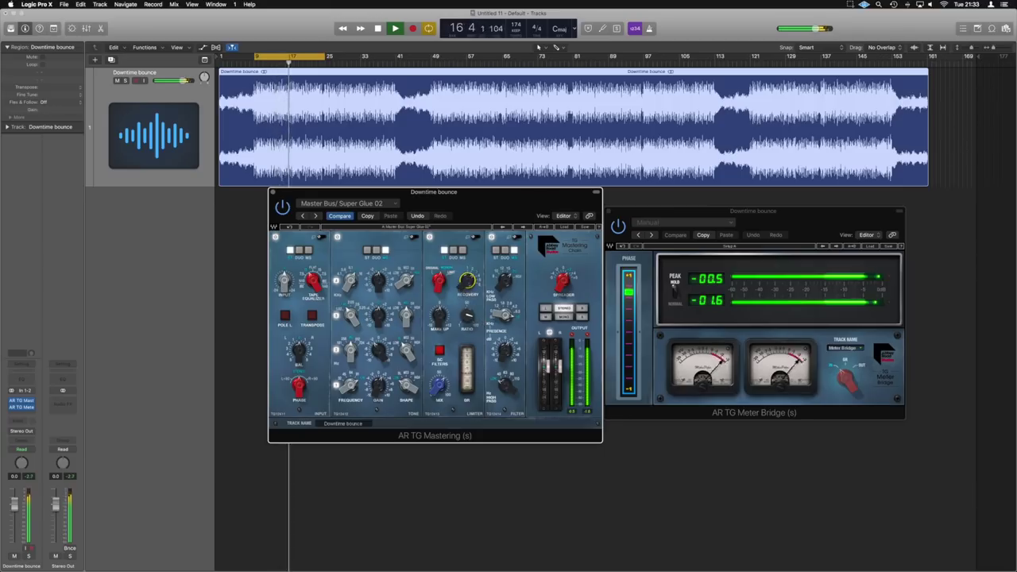
{"action": "left_click", "coordinate": [472, 321]}
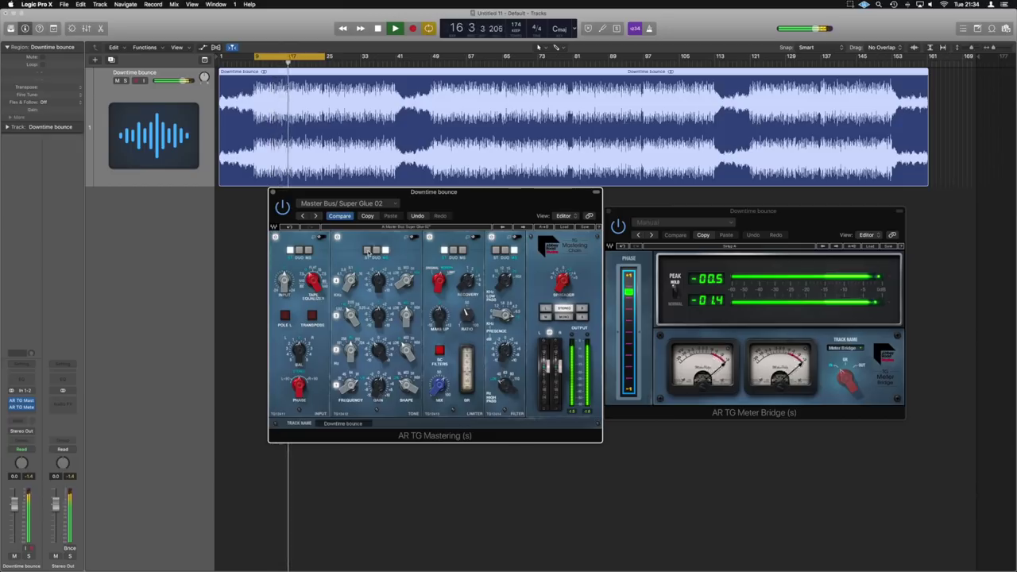
Switch the Tone module to ST mode and open its expanded view
{"action": "left_click", "coordinate": [367, 250]}
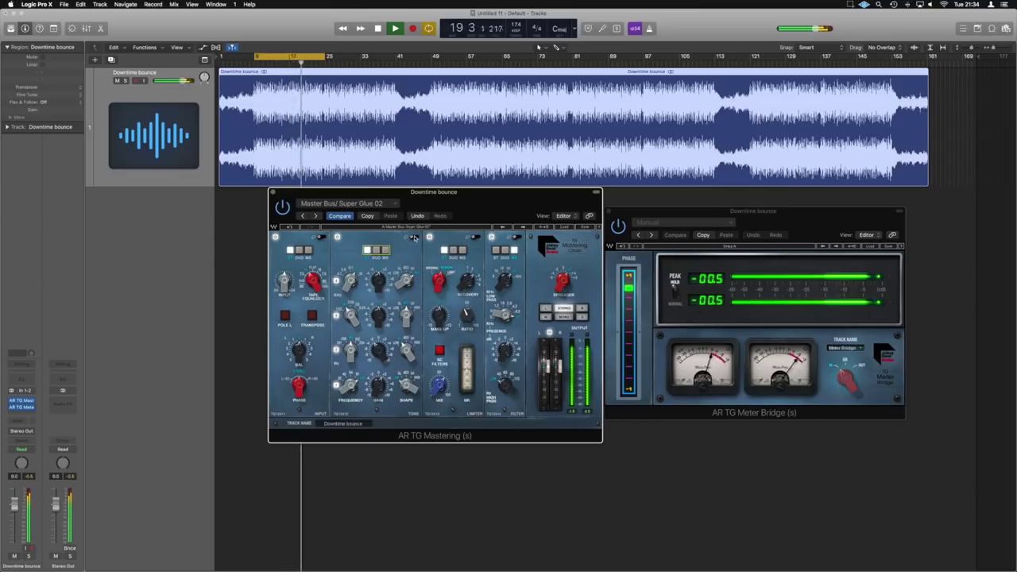
{"action": "left_click", "coordinate": [413, 237]}
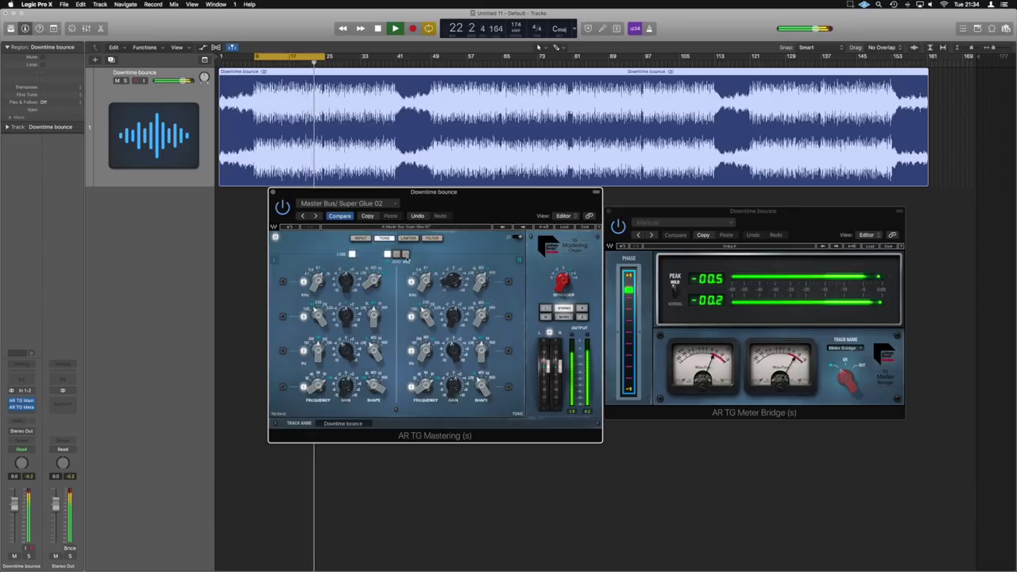
Switch the Tone module to MS mode and audition its third Mid band, clearing the clip indicators during playback
{"action": "left_click", "coordinate": [405, 254]}
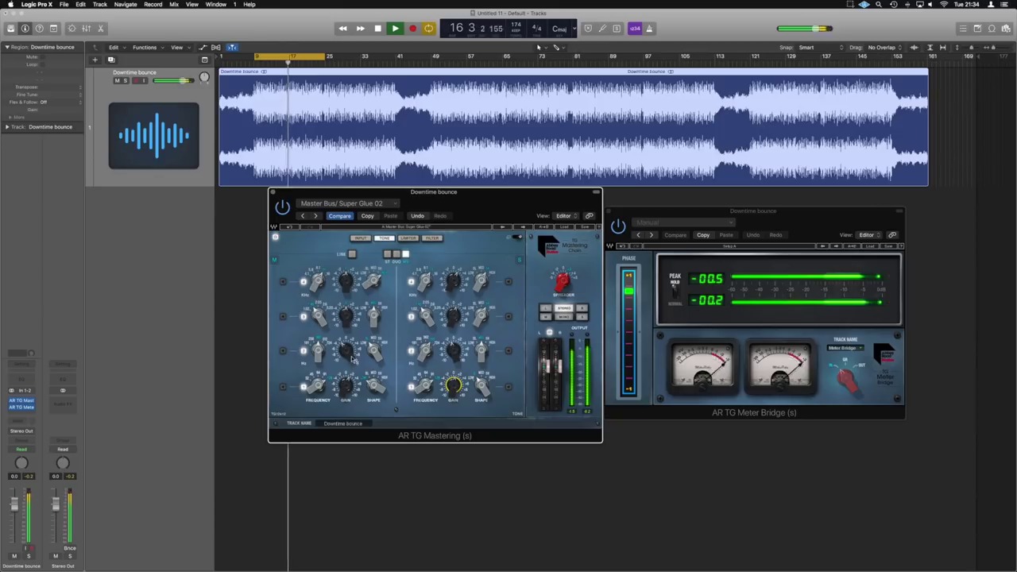
{"action": "left_click", "coordinate": [283, 352]}
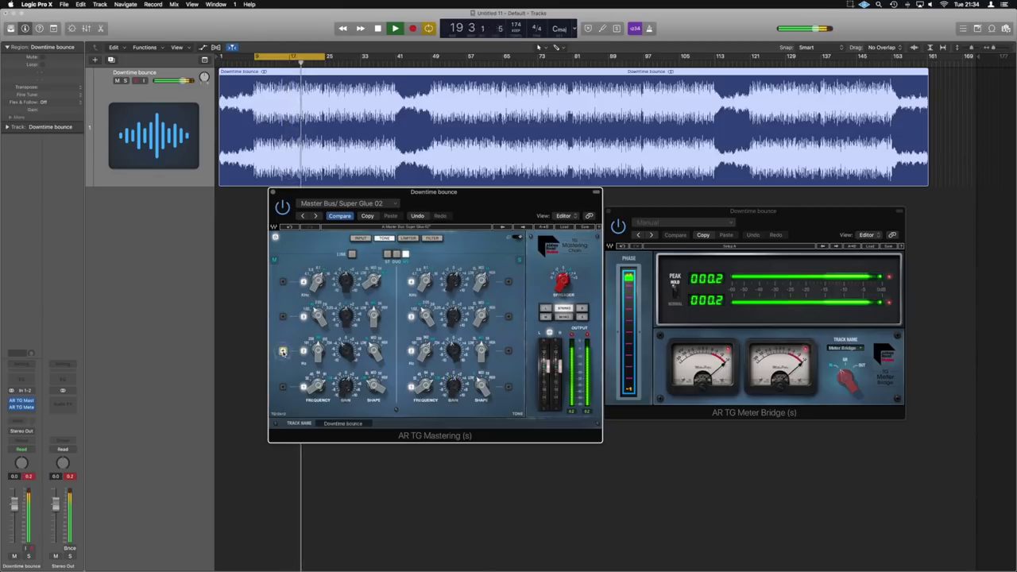
{"action": "left_click", "coordinate": [72, 477]}
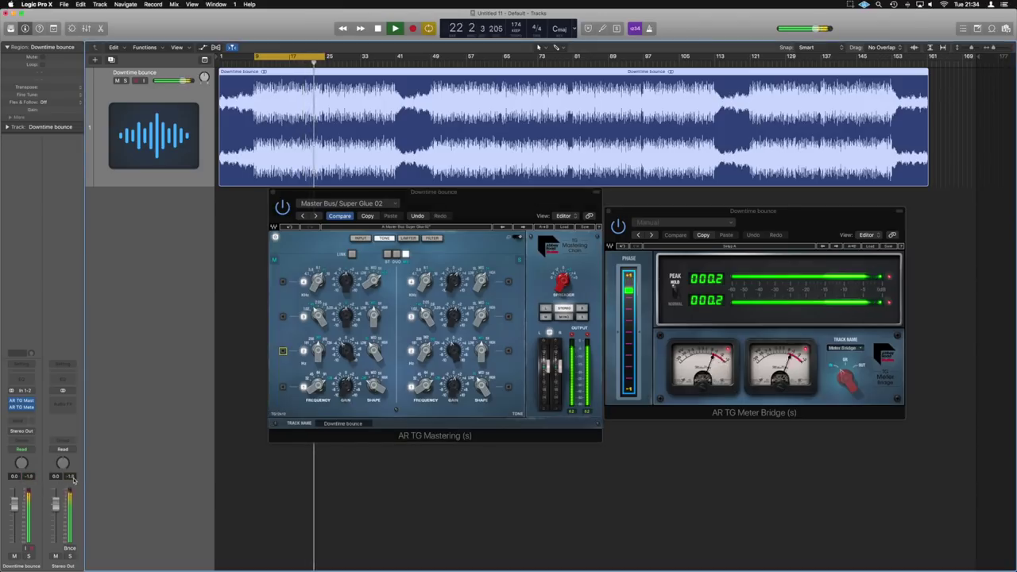
{"action": "left_click", "coordinate": [572, 335]}
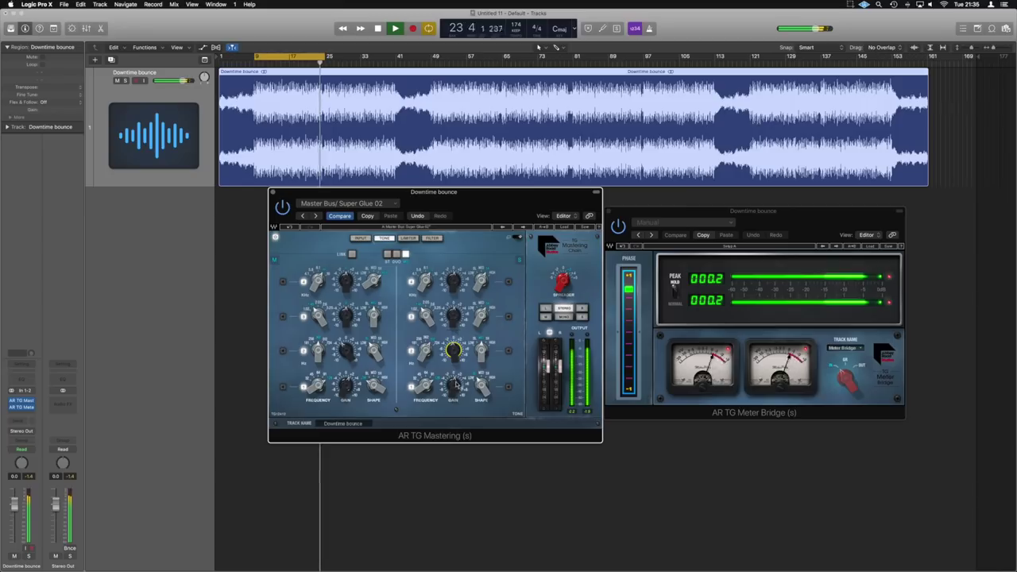
Load the factory preset Mix Buss Love into the mastering chain and adjust the Limiter's ratio
{"action": "left_click", "coordinate": [564, 228]}
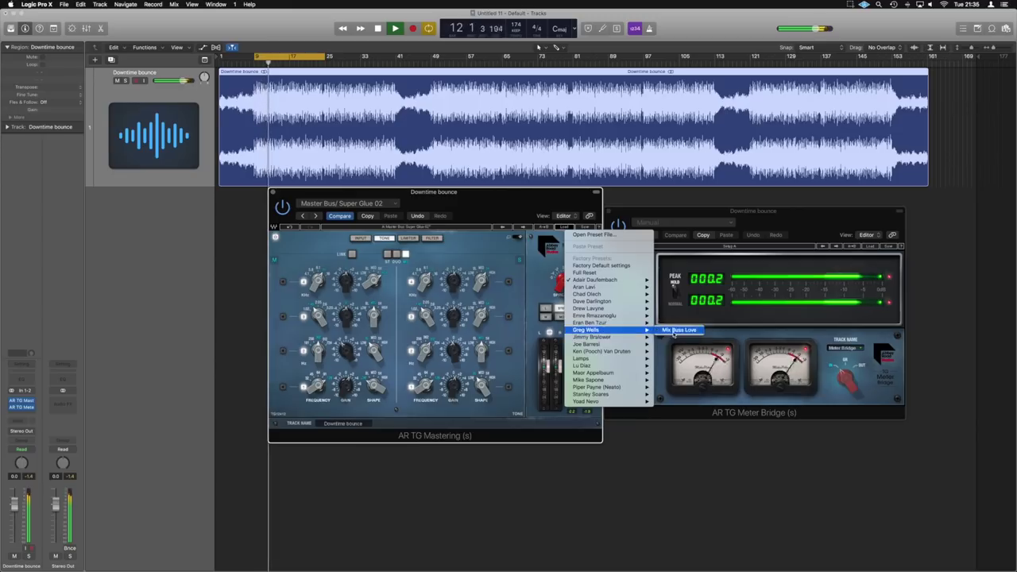
{"action": "left_click", "coordinate": [673, 329]}
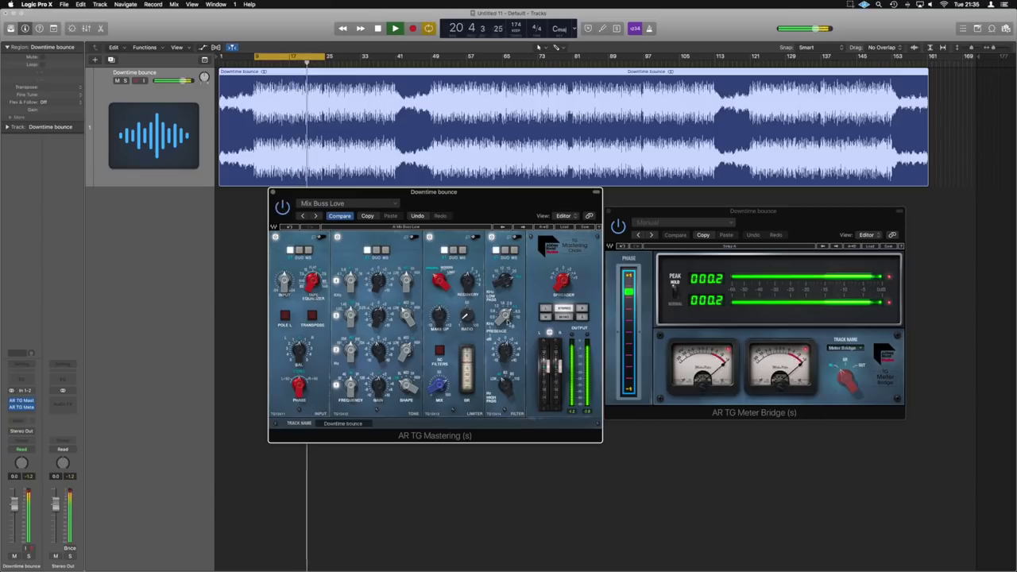
{"action": "left_click_drag", "start_coordinate": [467, 316], "coordinate": [466, 310]}
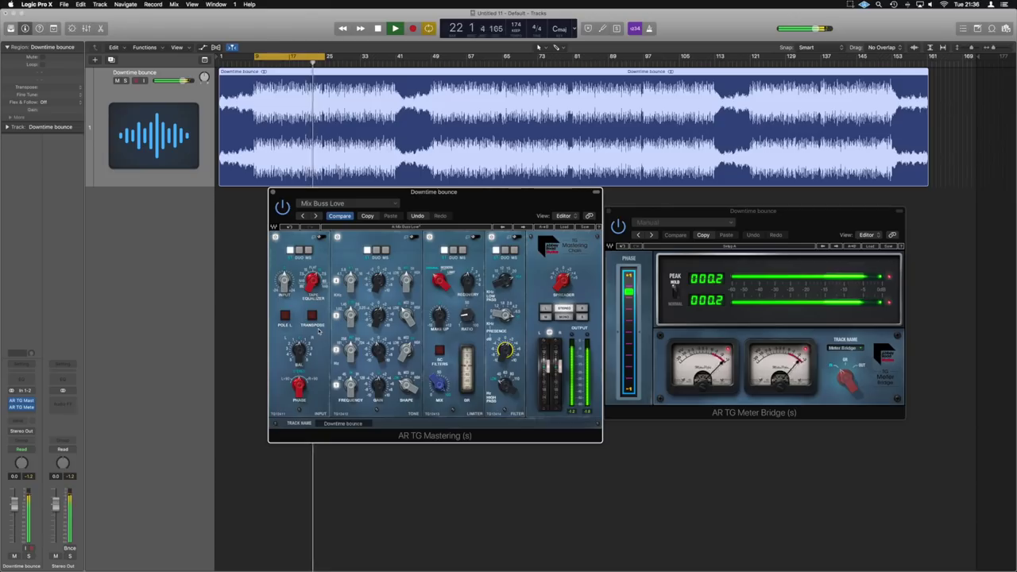
Try the Tape Equalizer, leave it at Flat, and engage the Limiter's SC Filters
{"action": "left_click", "coordinate": [312, 281]}
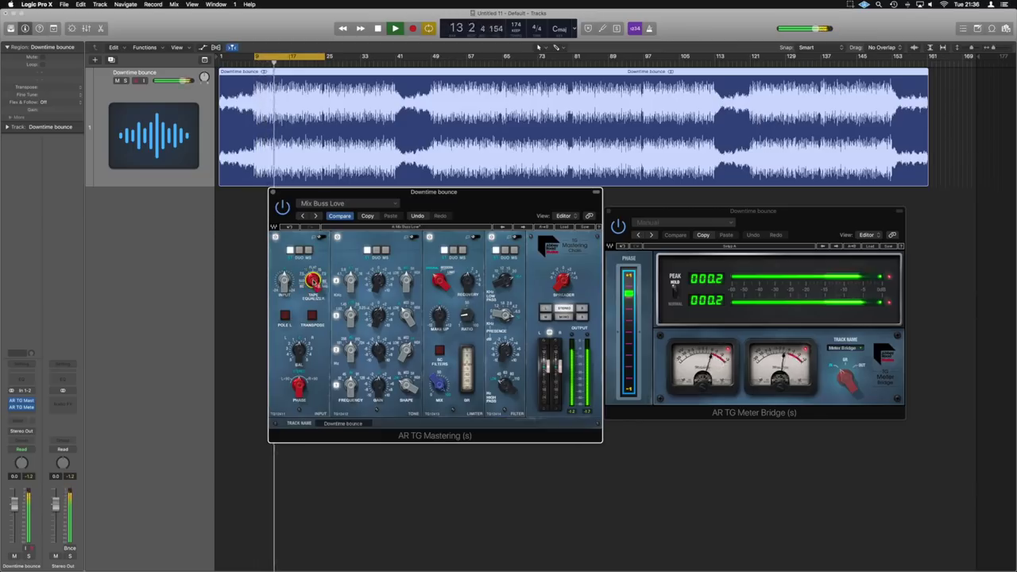
{"action": "left_click_drag", "start_coordinate": [316, 284], "coordinate": [316, 280]}
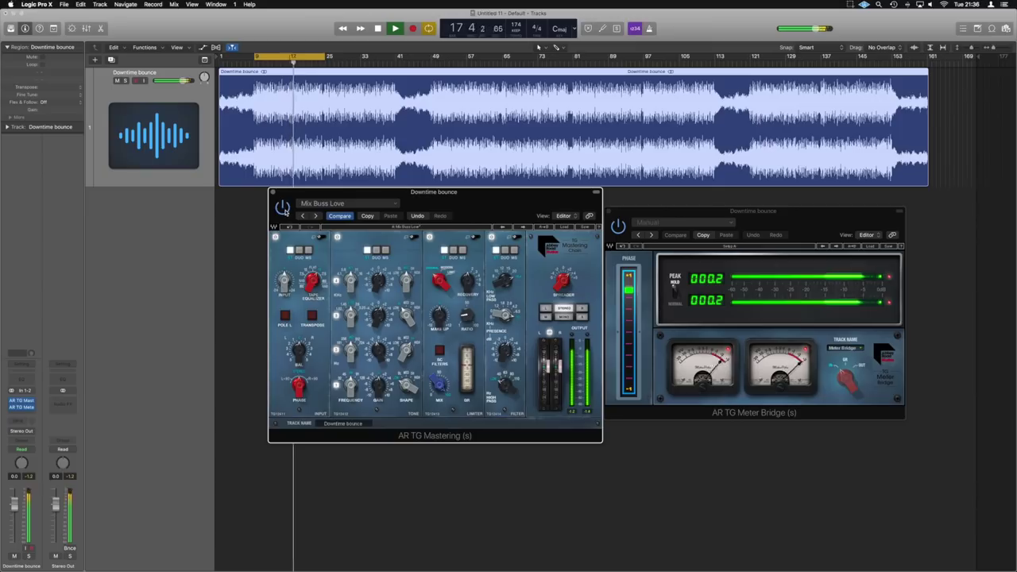
{"action": "left_click", "coordinate": [440, 351]}
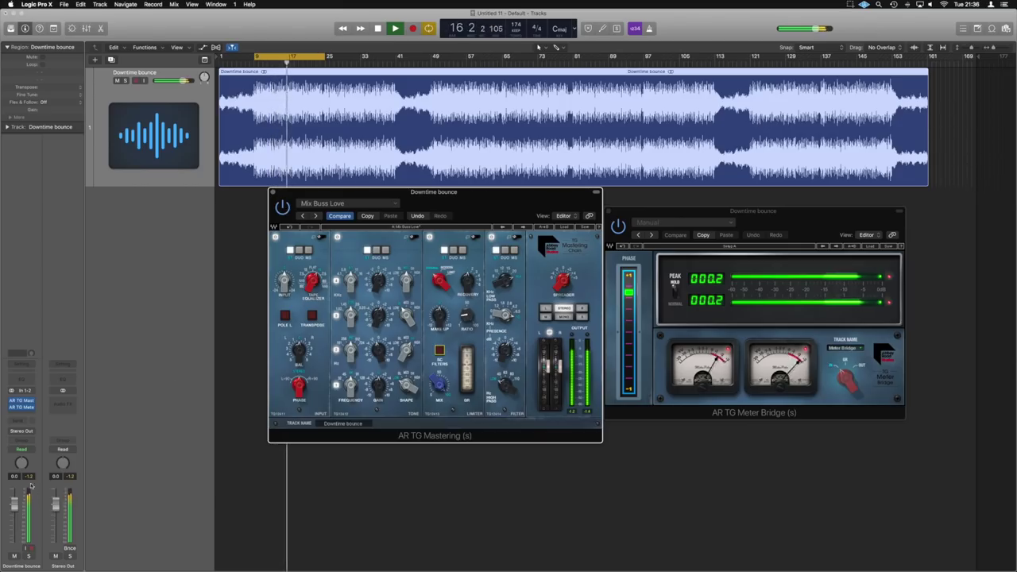
Reset the peak hold readouts in the TG Meter Bridge and select the Downtime bounce track
{"action": "left_click", "coordinate": [135, 479]}
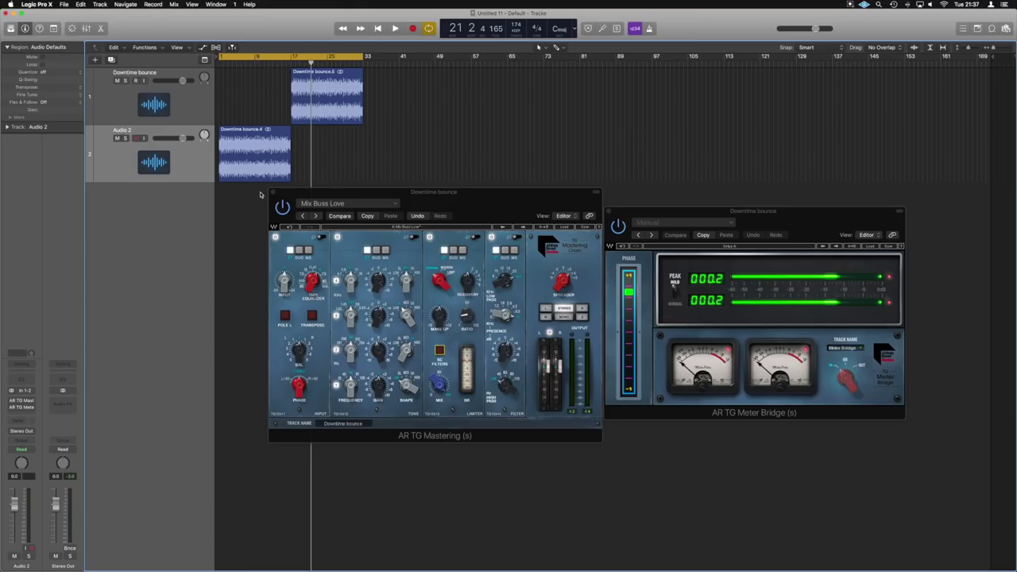
{"action": "left_click", "coordinate": [890, 280]}
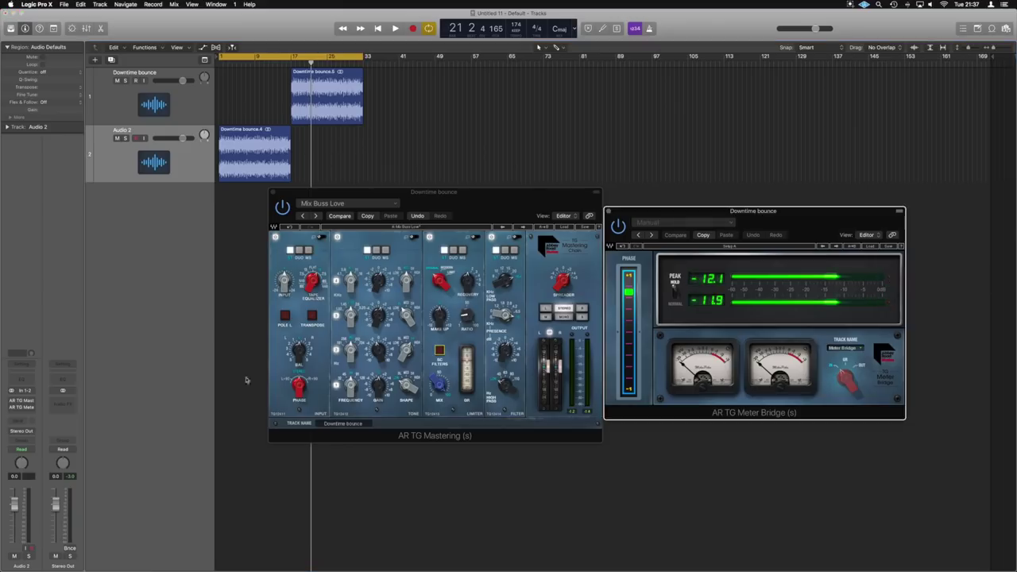
{"action": "left_click", "coordinate": [195, 108]}
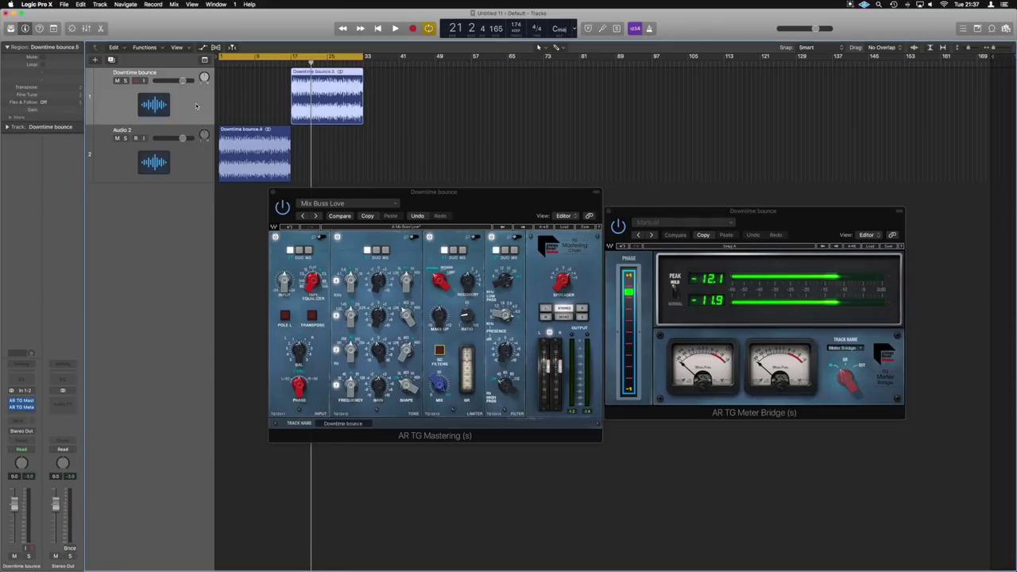
Play the alternating regions on Audio 2 and Downtime bounce to compare the clean and processed sound, and stop playback
{"action": "left_click", "coordinate": [477, 159]}
{"action": "key", "text": "space"}
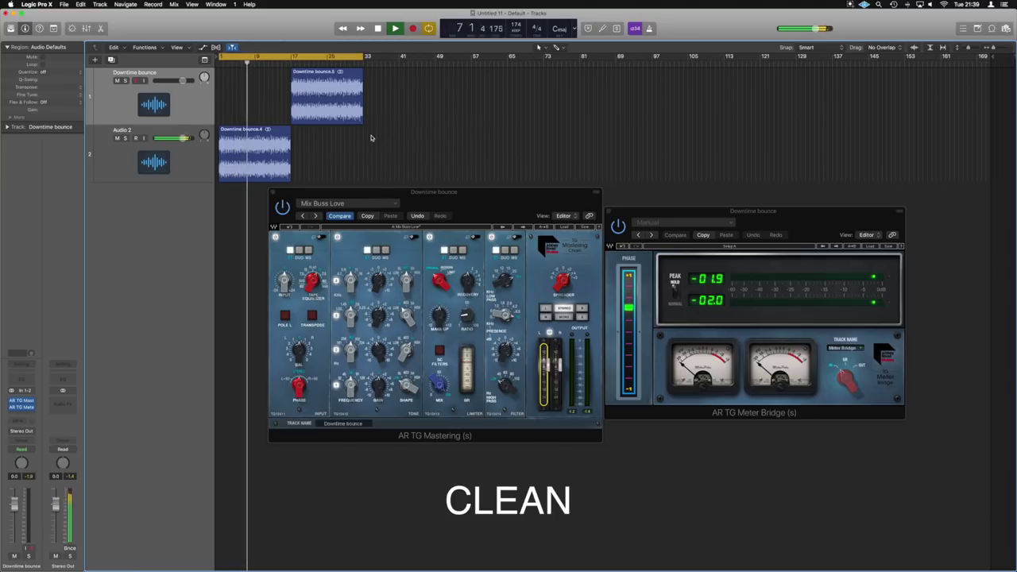
{"action": "key", "text": "space"}
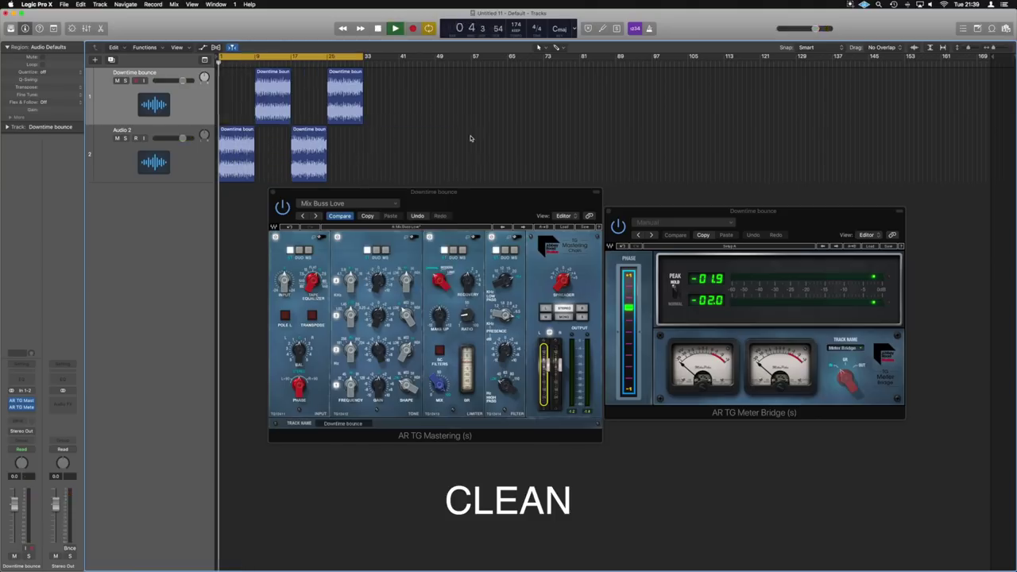
{"action": "key", "text": "space"}
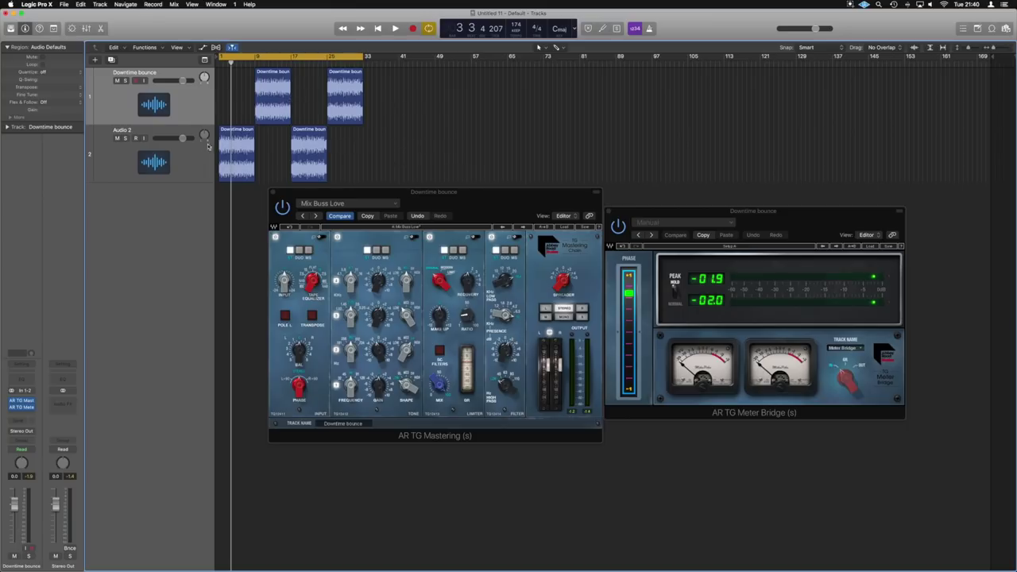
Set the cycle range to the first region on the Downtime bounce track, from bar 9 to bar 17
{"action": "left_click", "coordinate": [263, 53]}
{"action": "left_click", "coordinate": [255, 76]}
{"action": "key", "text": "super+u"}
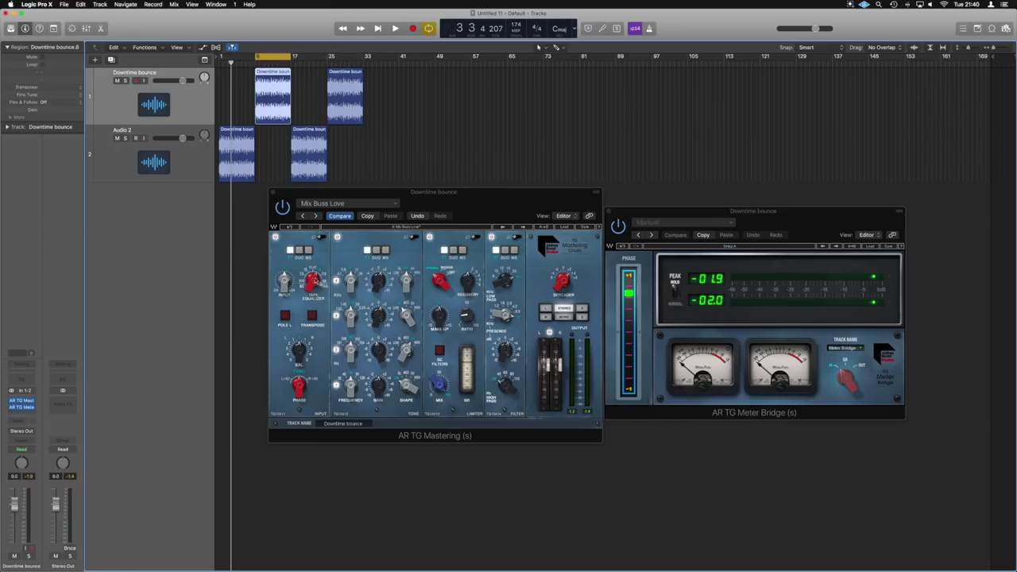
Audition the Tape Equalizer's 15 and 7.5 settings on both sides of the dial over the loop, and return it to Flat
{"action": "left_click_drag", "start_coordinate": [313, 280], "coordinate": [313, 287]}
{"action": "left_click", "coordinate": [314, 279]}
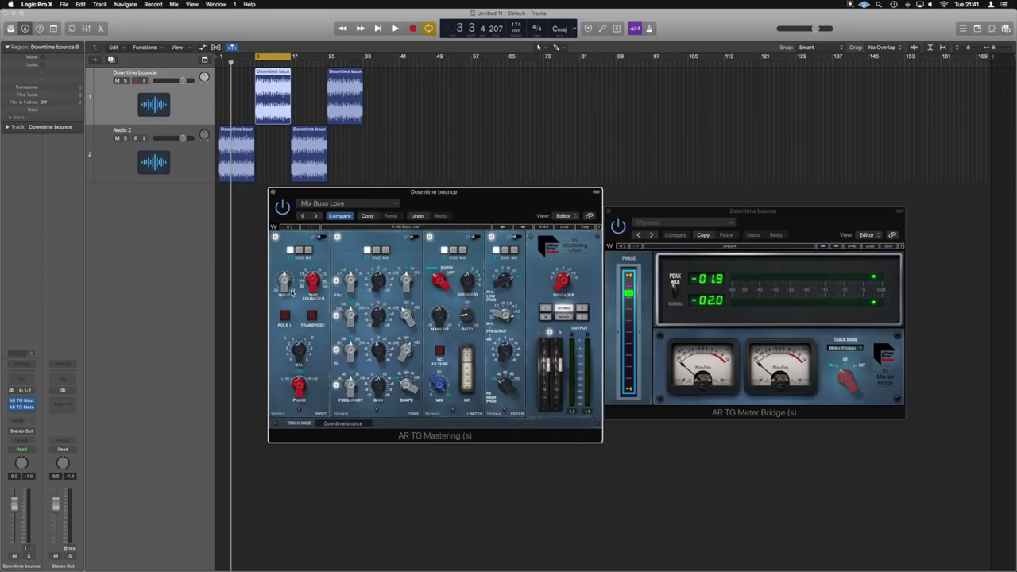
{"action": "key", "text": "space"}
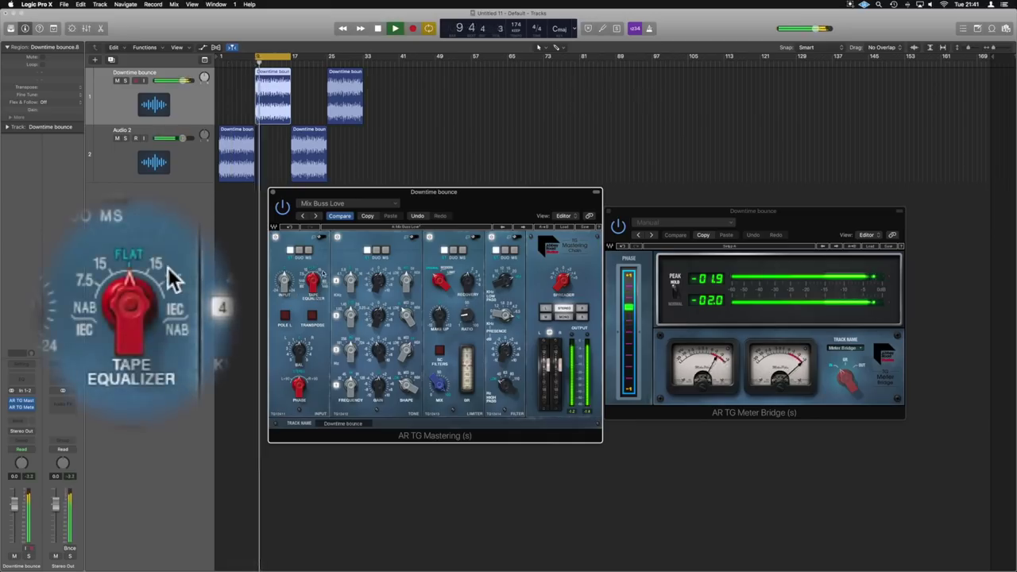
{"action": "left_click", "coordinate": [319, 273]}
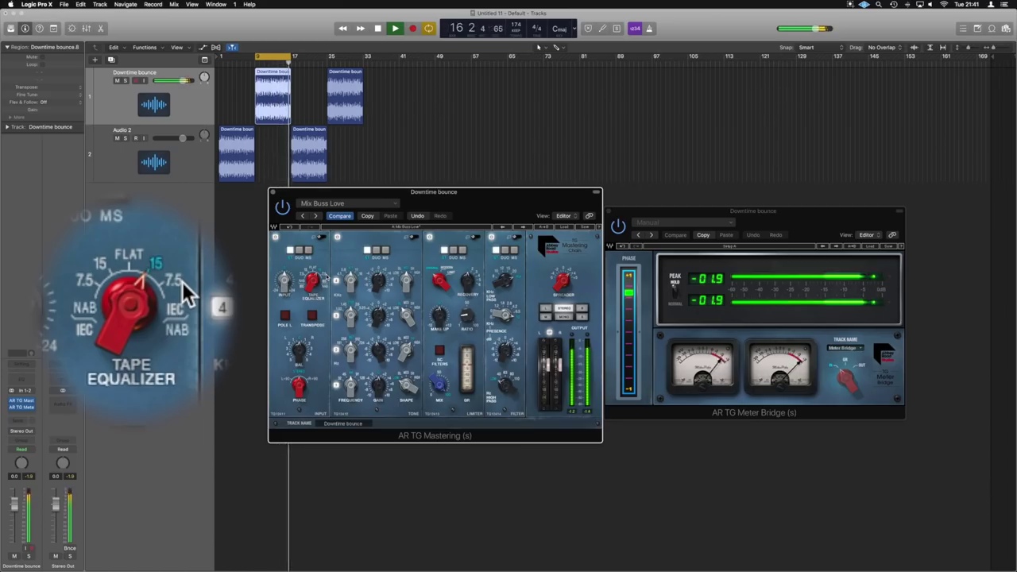
{"action": "left_click", "coordinate": [324, 276]}
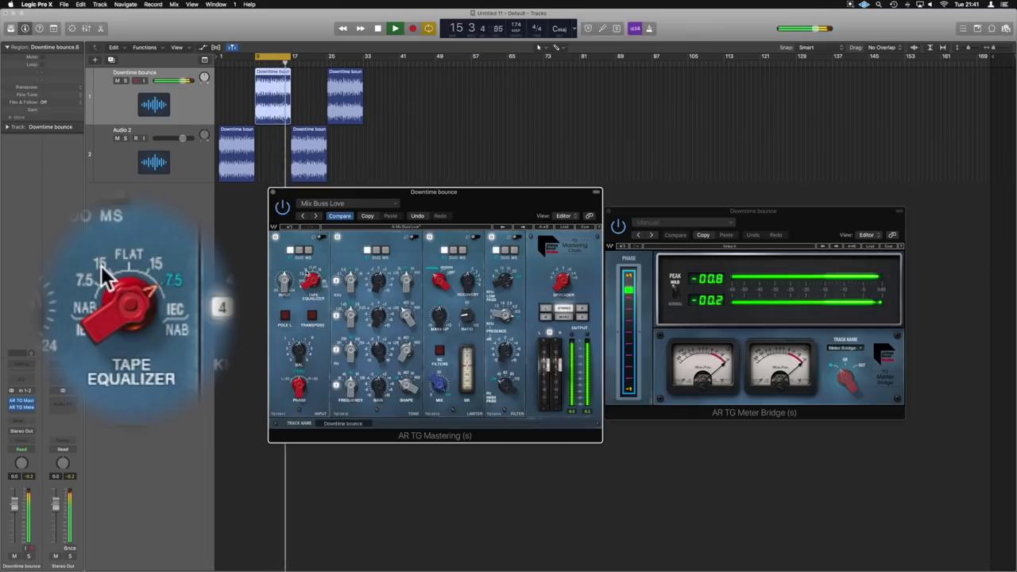
{"action": "left_click", "coordinate": [305, 274]}
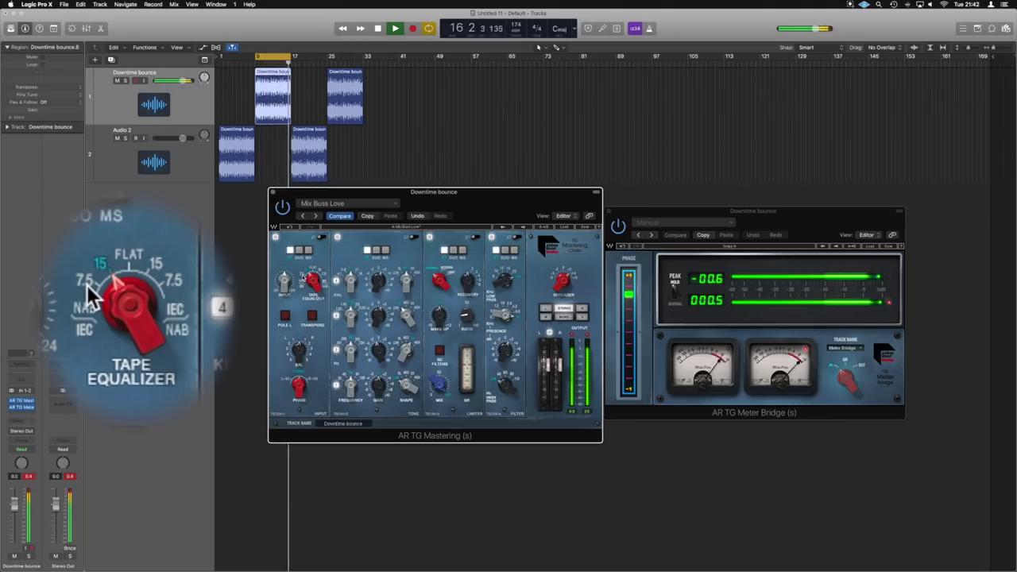
{"action": "left_click", "coordinate": [305, 276]}
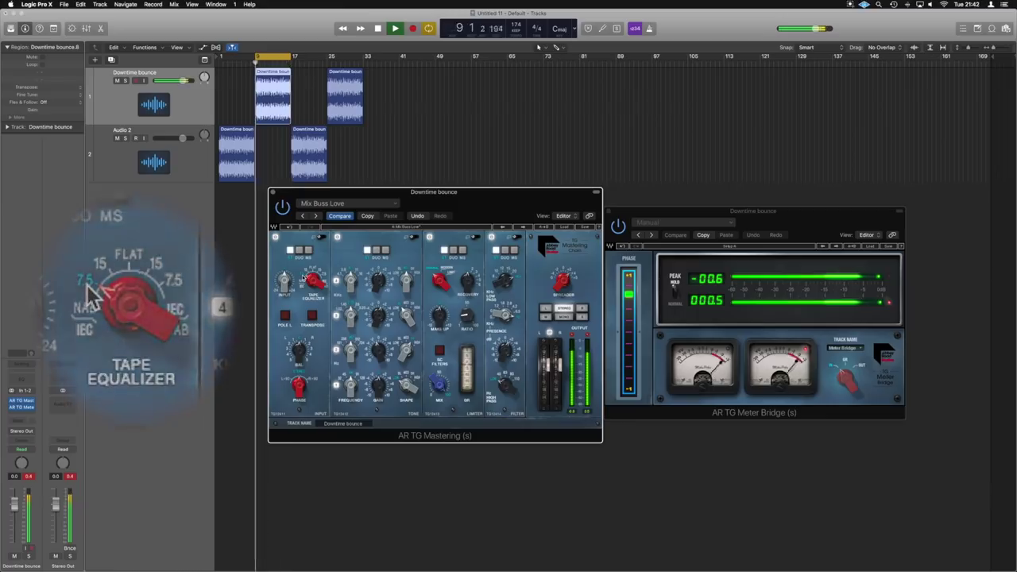
{"action": "key", "text": "space"}
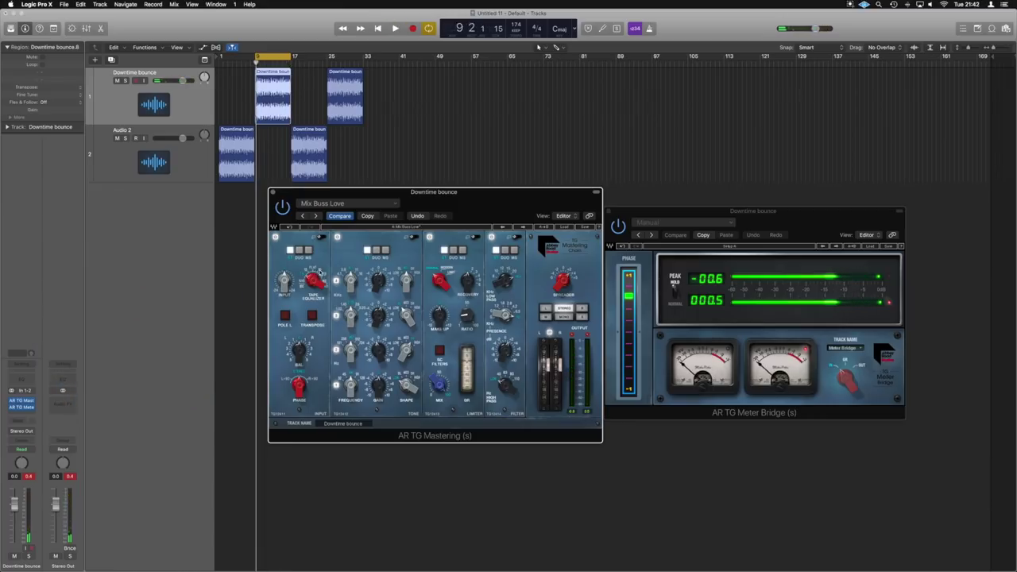
{"action": "left_click_drag", "start_coordinate": [321, 274], "coordinate": [322, 271]}
Reset the peak readouts in the TG Meter Bridge and on the Stereo Out channel
{"action": "left_click", "coordinate": [888, 304]}
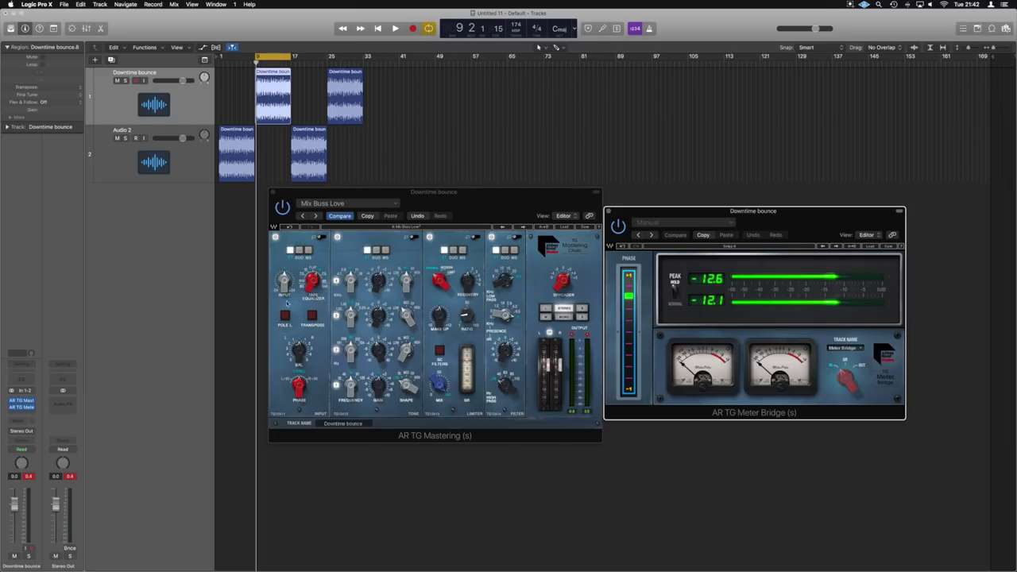
{"action": "left_click", "coordinate": [70, 477]}
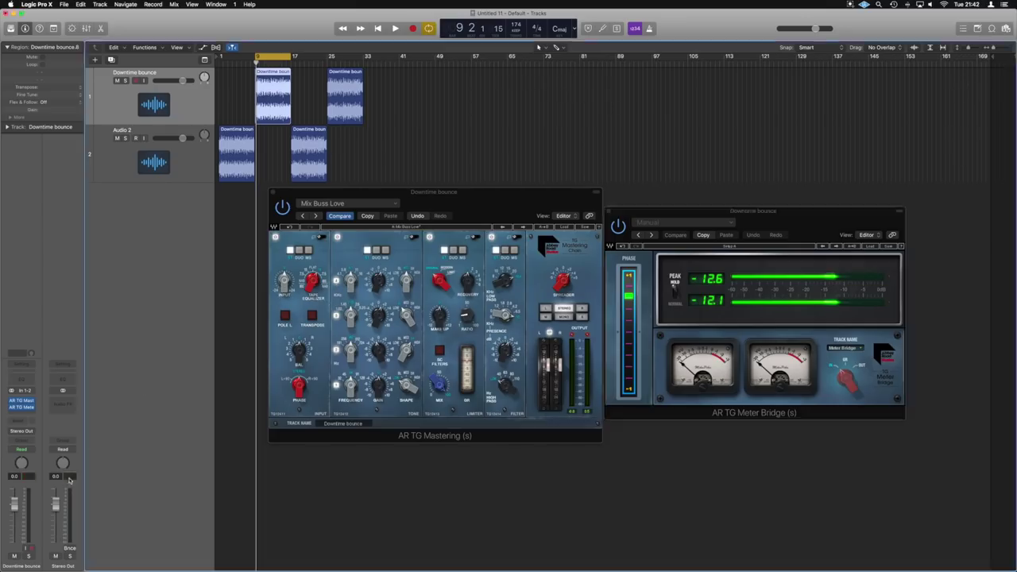
Play the loop while balancing the Input level against the mastering chain's output faders, and clear the track's peak readout
{"action": "left_click", "coordinate": [550, 363]}
{"action": "key", "text": "space"}
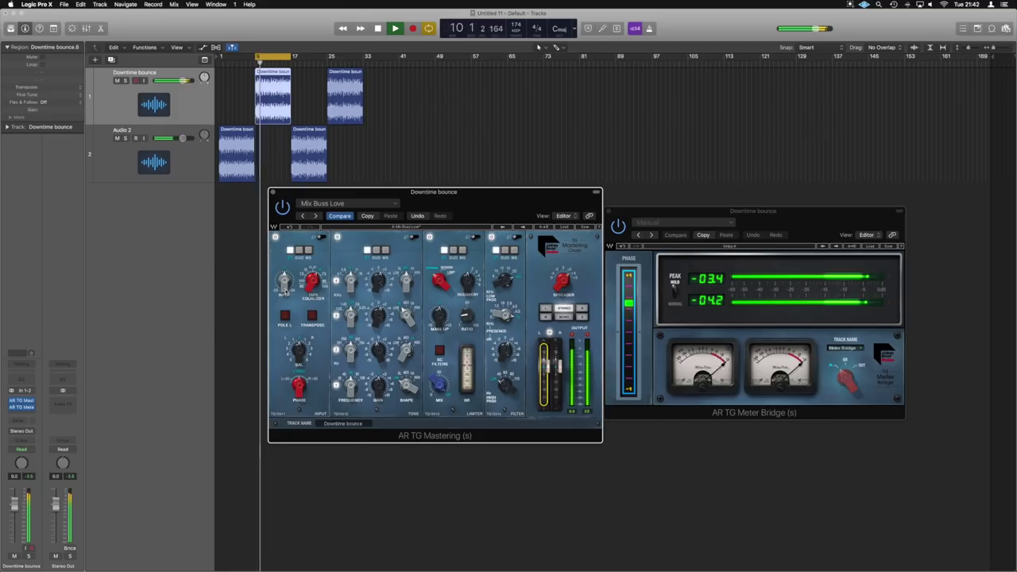
{"action": "left_click", "coordinate": [284, 281]}
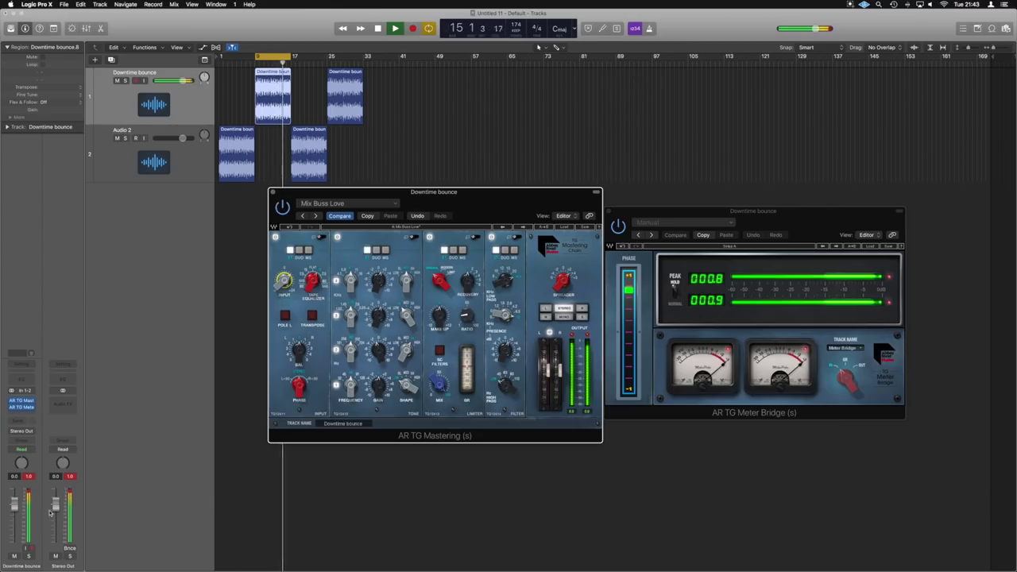
{"action": "left_click", "coordinate": [30, 477]}
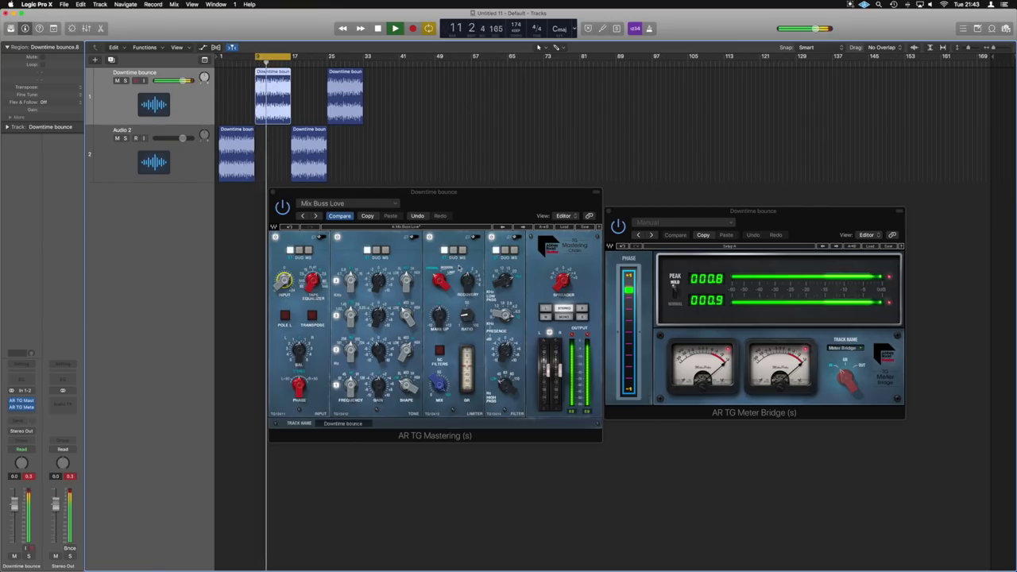
Reorder the modules so the Filter comes before the Limiter, and clear the Stereo Out peak readout
{"action": "left_click", "coordinate": [457, 268]}
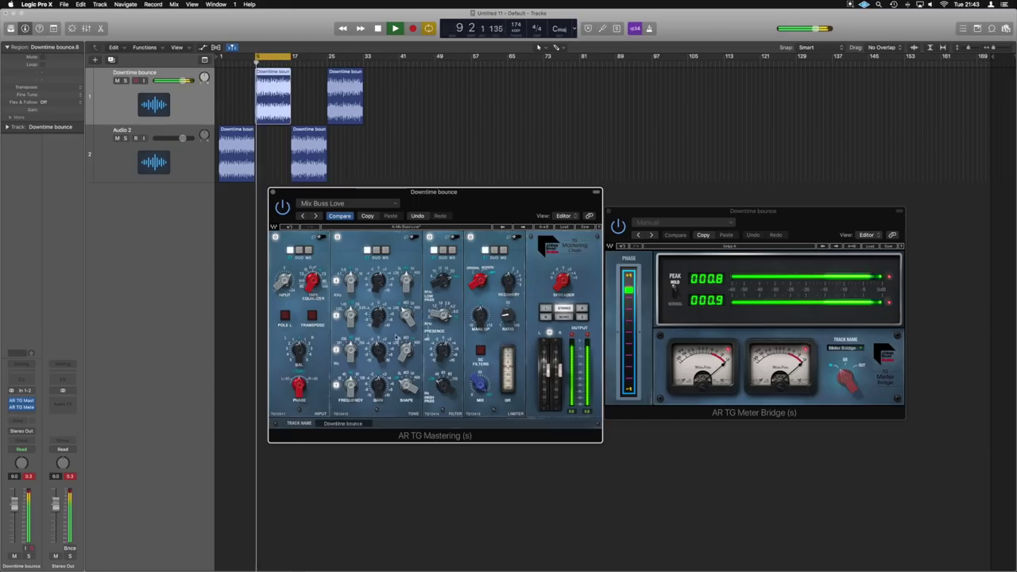
{"action": "left_click", "coordinate": [75, 477]}
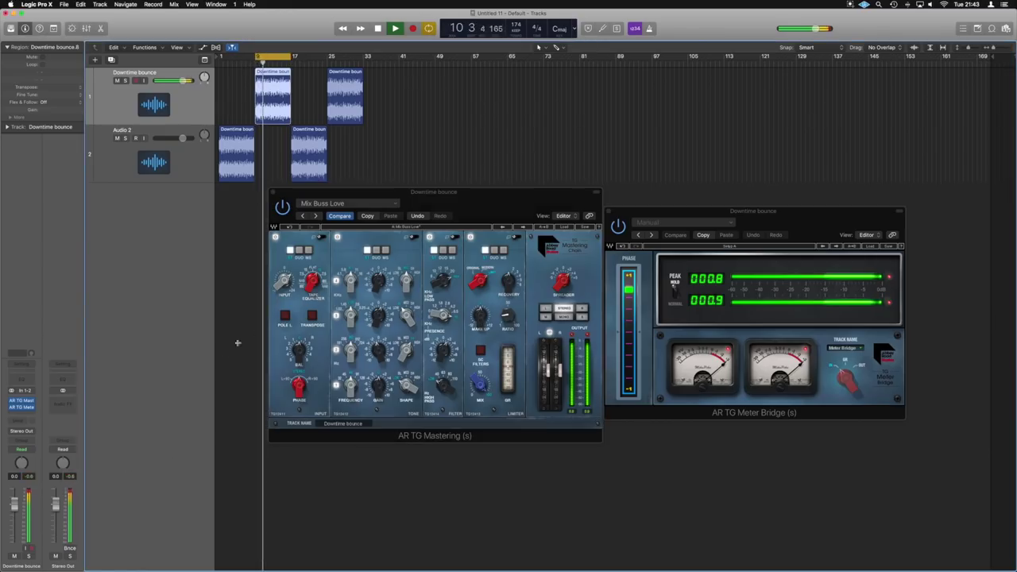
Readjust the Input level and lower the mastering chain's output faders, clearing the Stereo Out peak readout after each change
{"action": "left_click", "coordinate": [284, 282]}
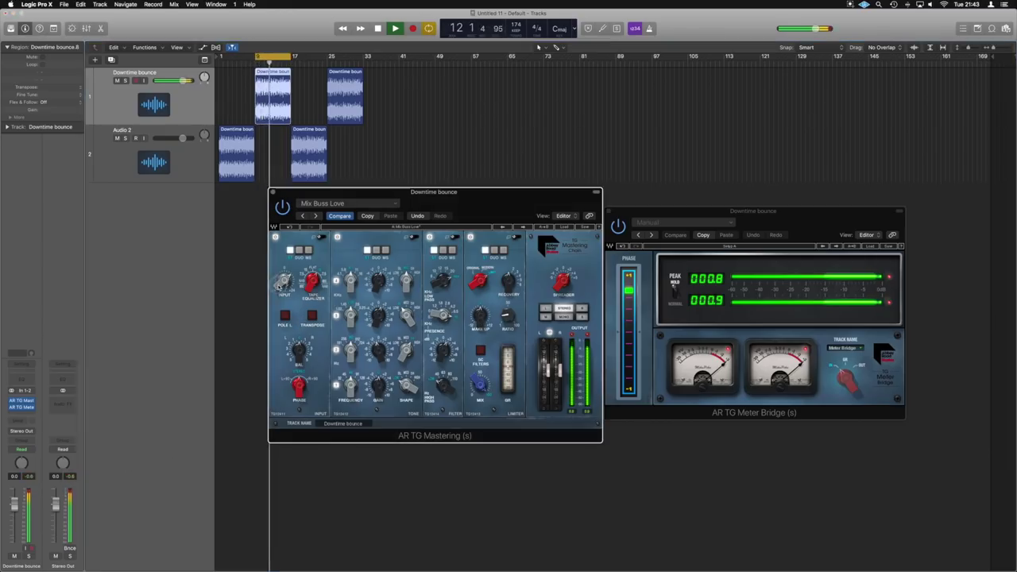
{"action": "left_click_drag", "start_coordinate": [283, 282], "coordinate": [283, 299]}
{"action": "left_click", "coordinate": [71, 475]}
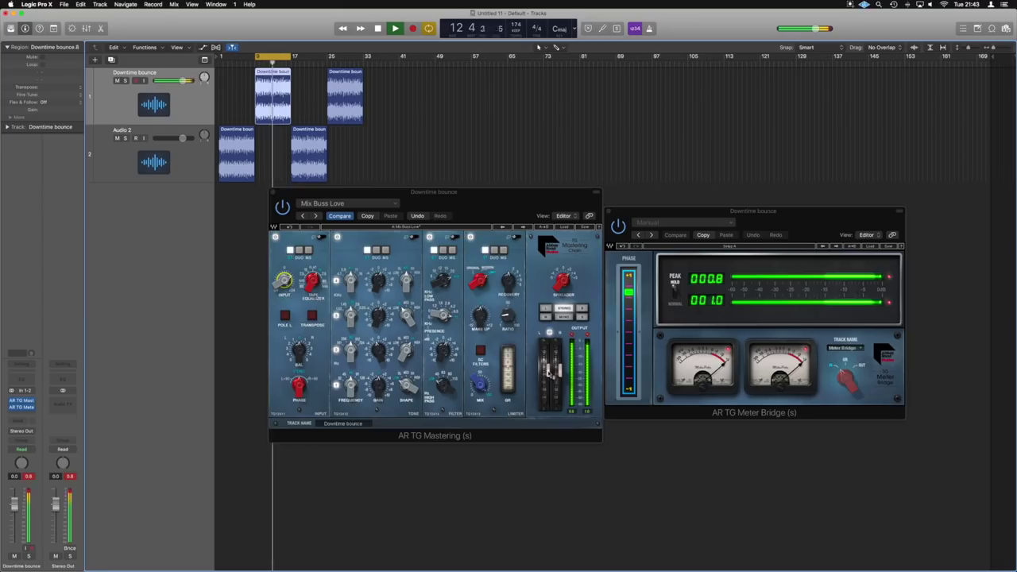
{"action": "left_click", "coordinate": [545, 374]}
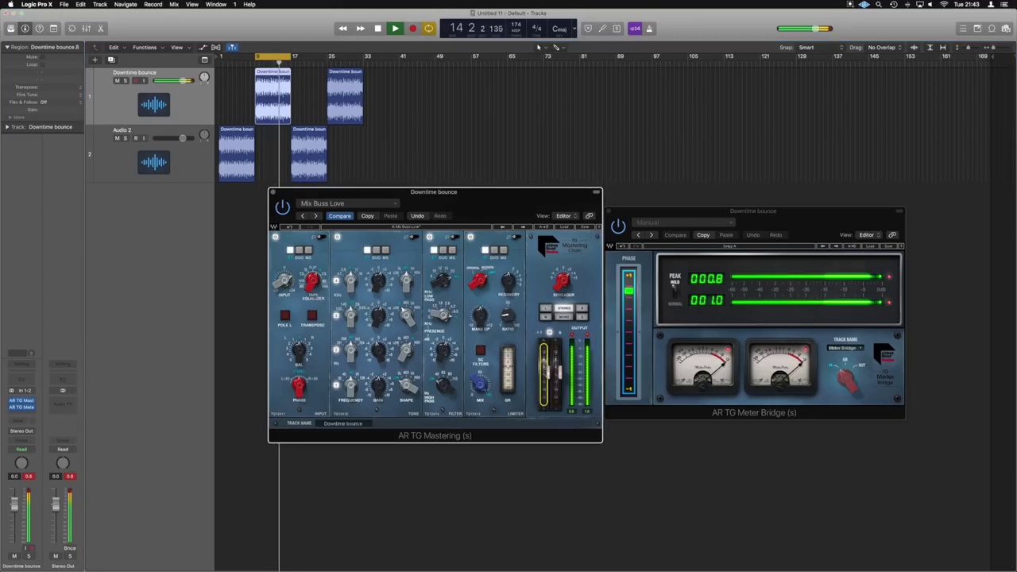
{"action": "left_click", "coordinate": [70, 477]}
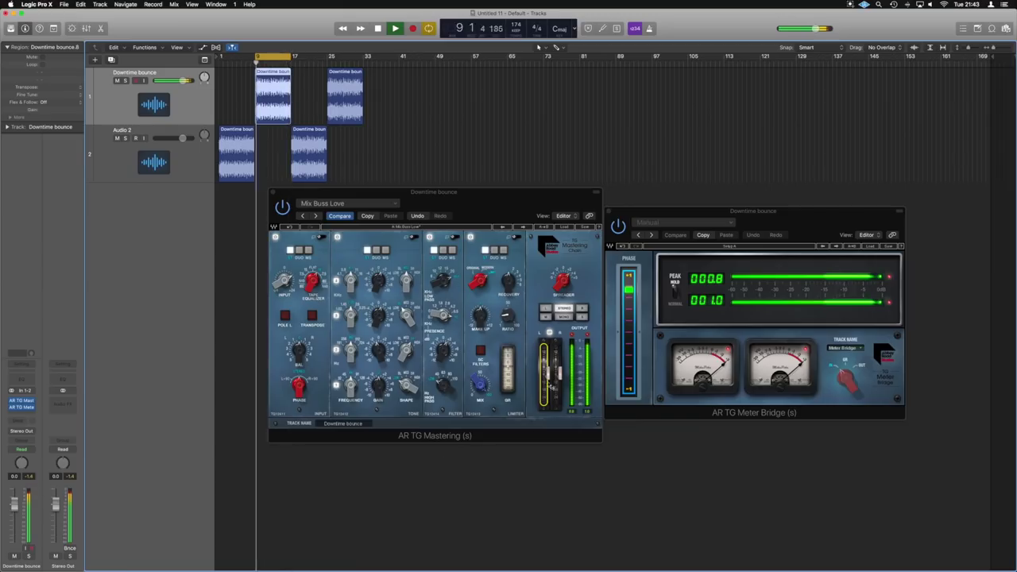
Fine-tune the mastering chain's output faders while the loop plays, and clear the Stereo Out peak readout to recheck the level
{"action": "left_click", "coordinate": [549, 378]}
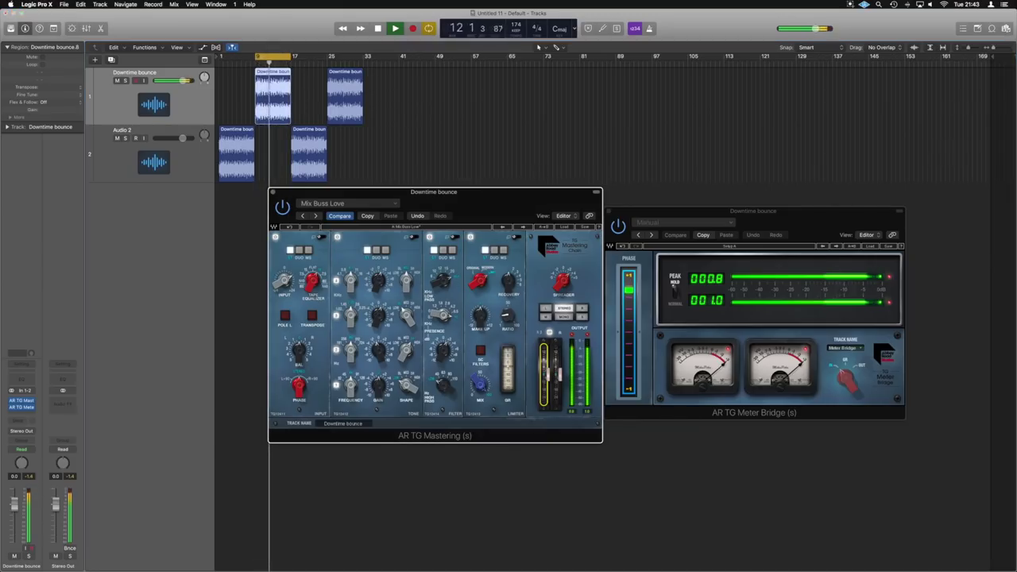
{"action": "left_click", "coordinate": [169, 430]}
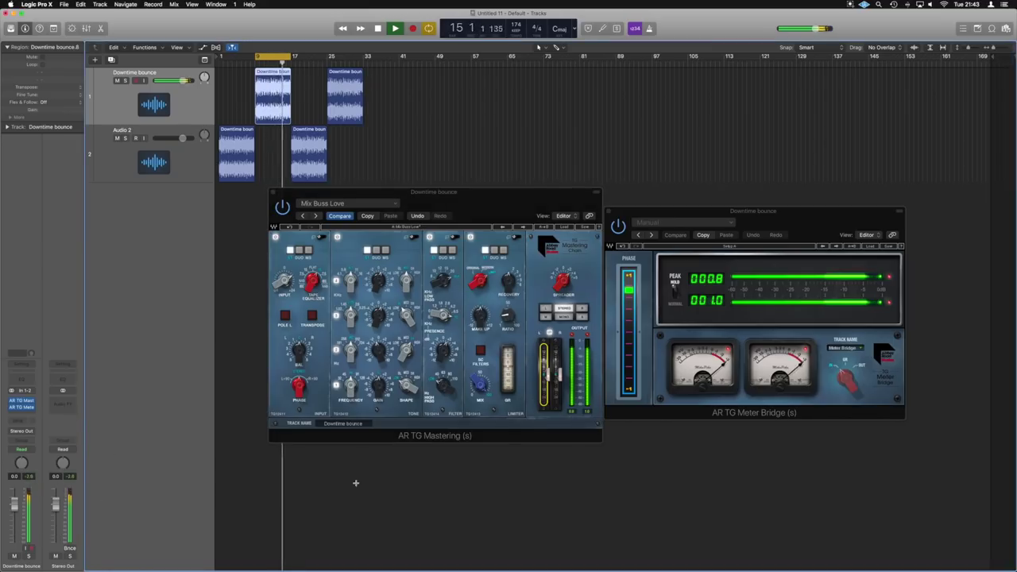
{"action": "left_click", "coordinate": [546, 373]}
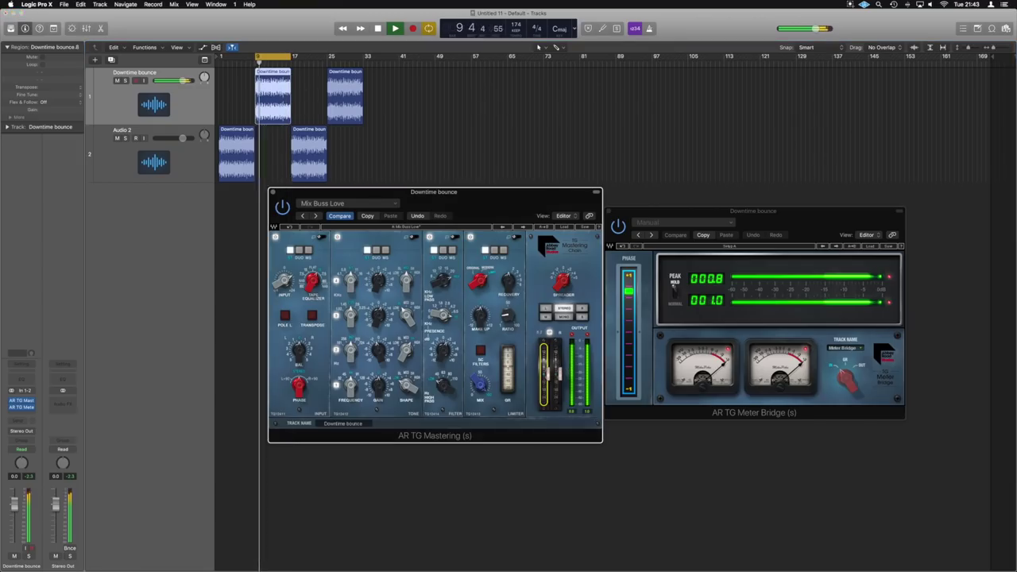
Pause the loop, replay it to listen to the Mix Buss Love mastering settings, and stop playback
{"action": "key", "text": "space"}
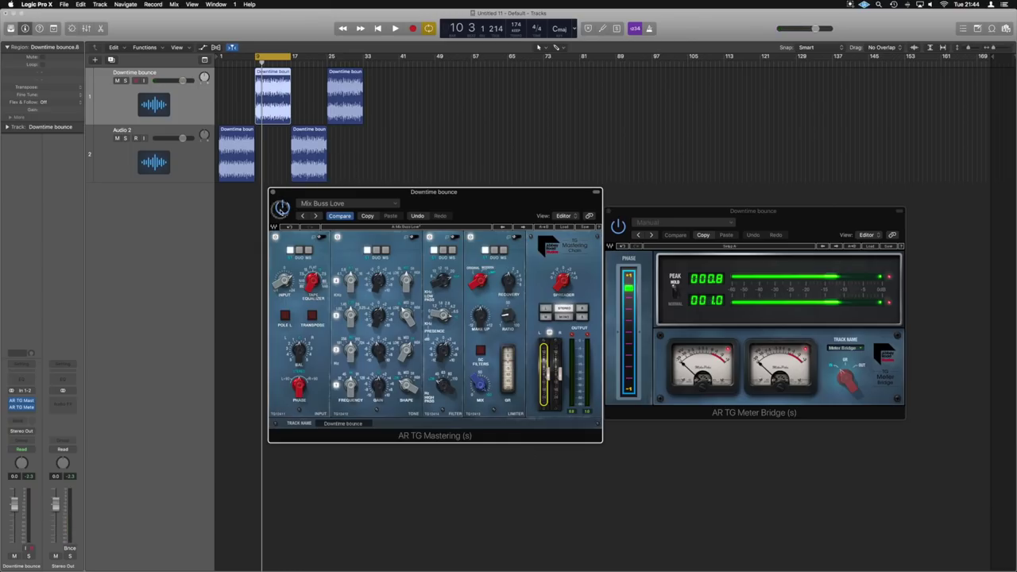
{"action": "key", "text": "space"}
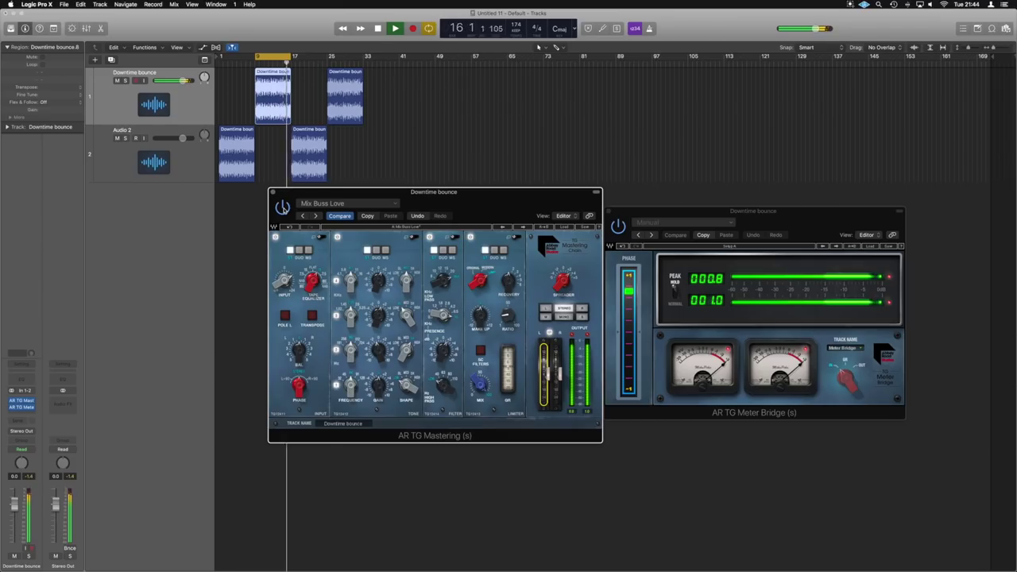
{"action": "key", "text": "space"}
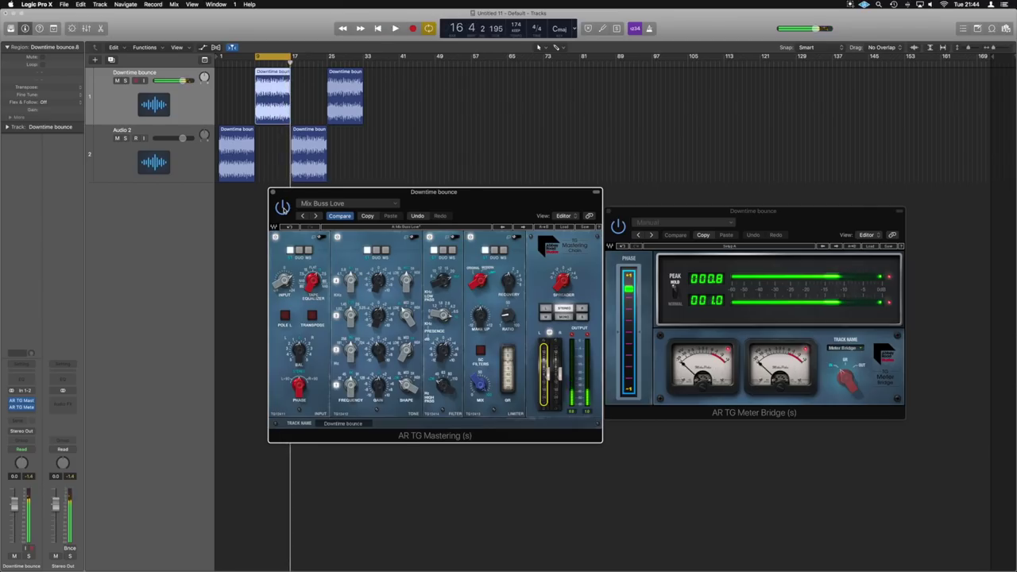